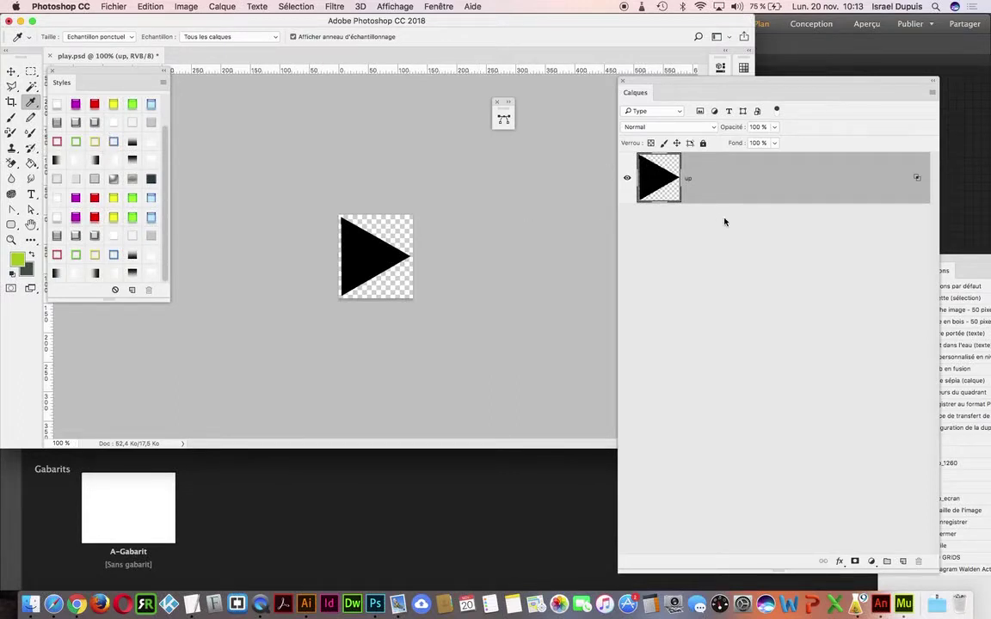
Give the up layer's triangle Bevel & Emboss, two Strokes and a hatched Pattern Overlay.
double_click(755, 187)
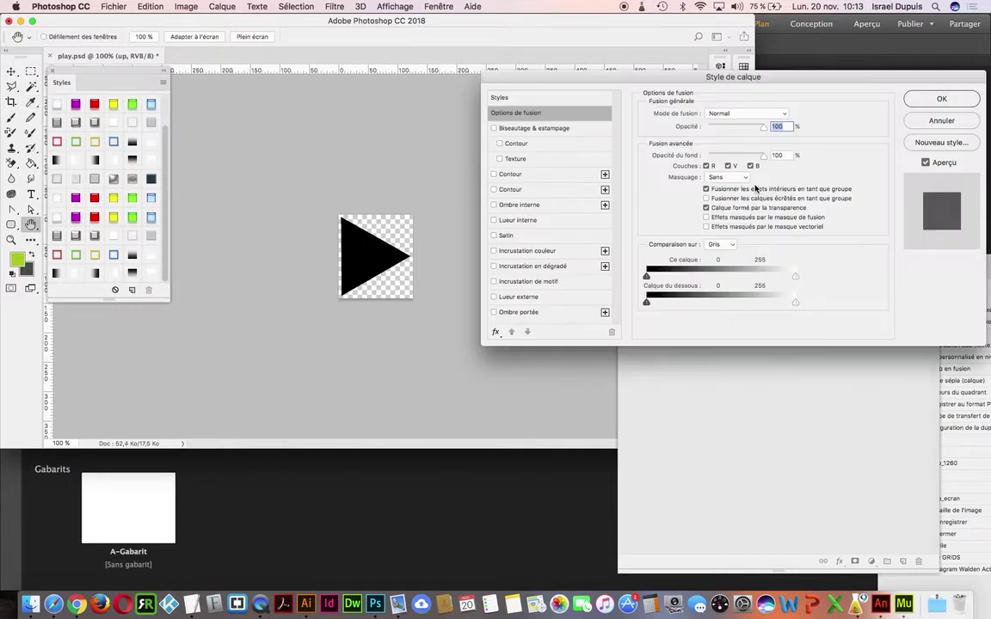
click(495, 128)
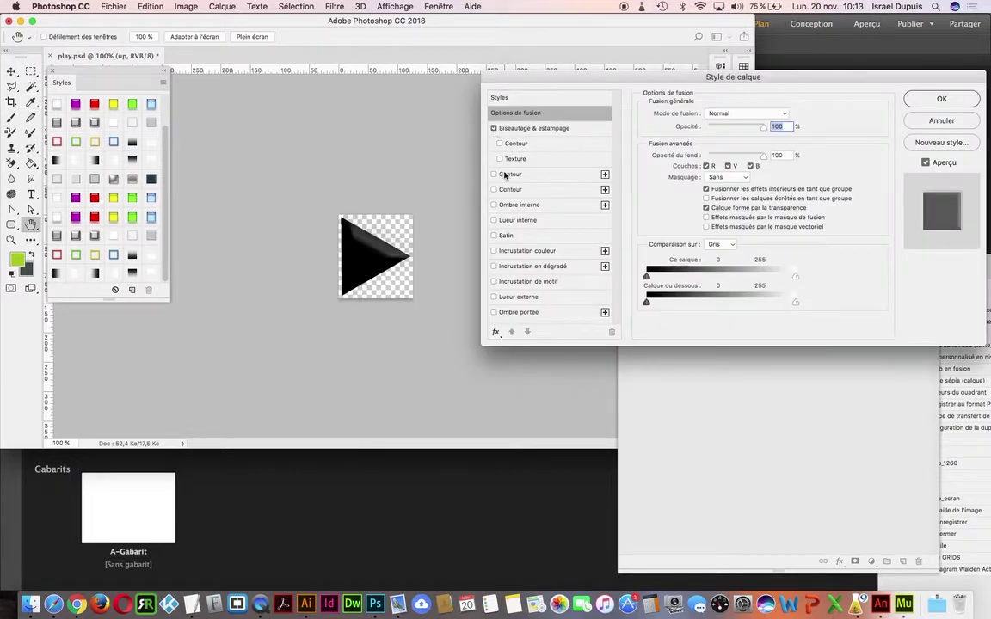
click(494, 174)
click(494, 189)
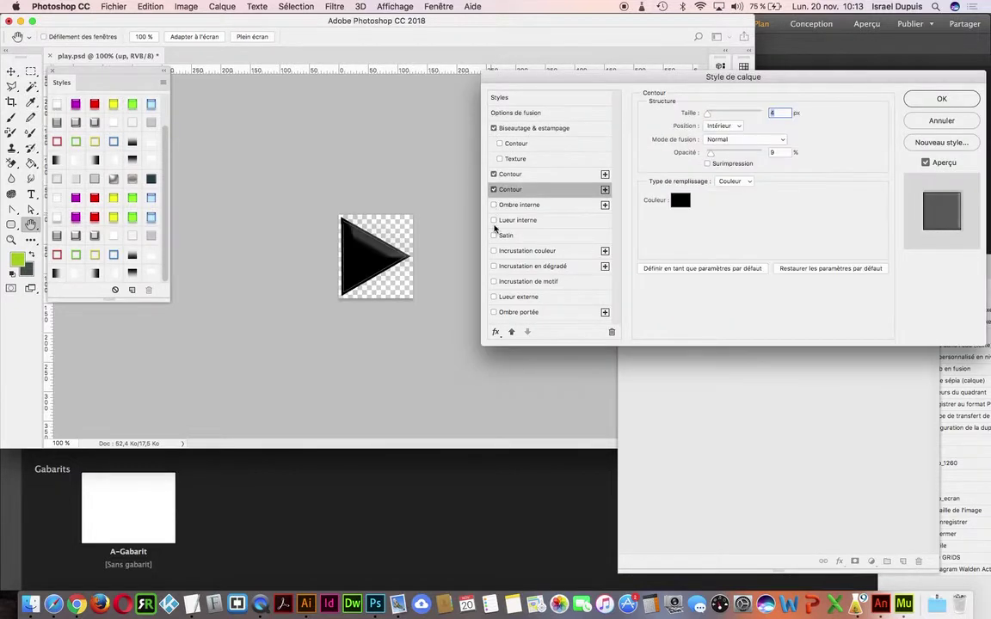
click(494, 281)
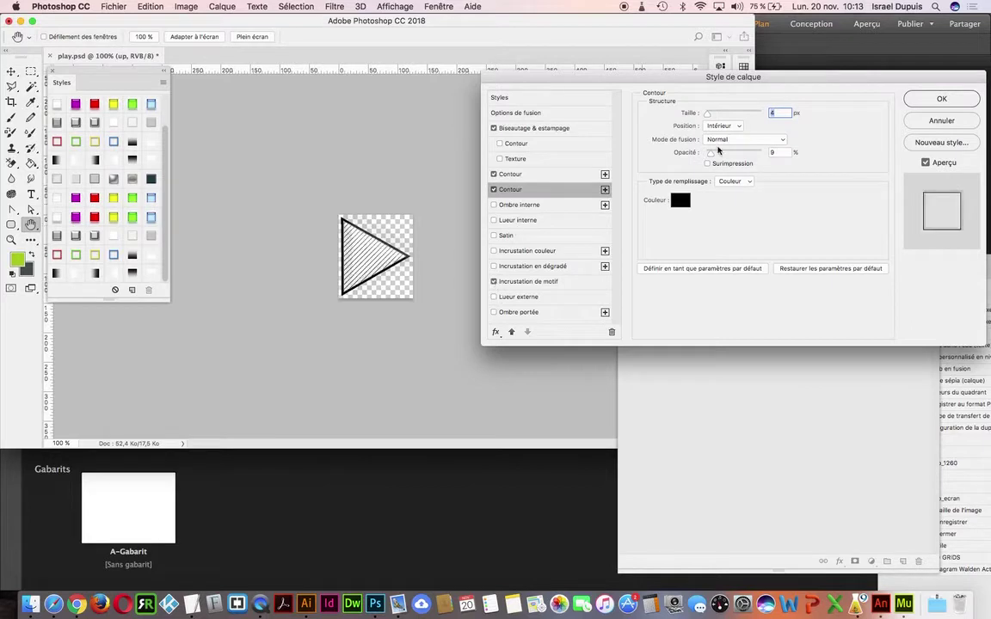
click(942, 100)
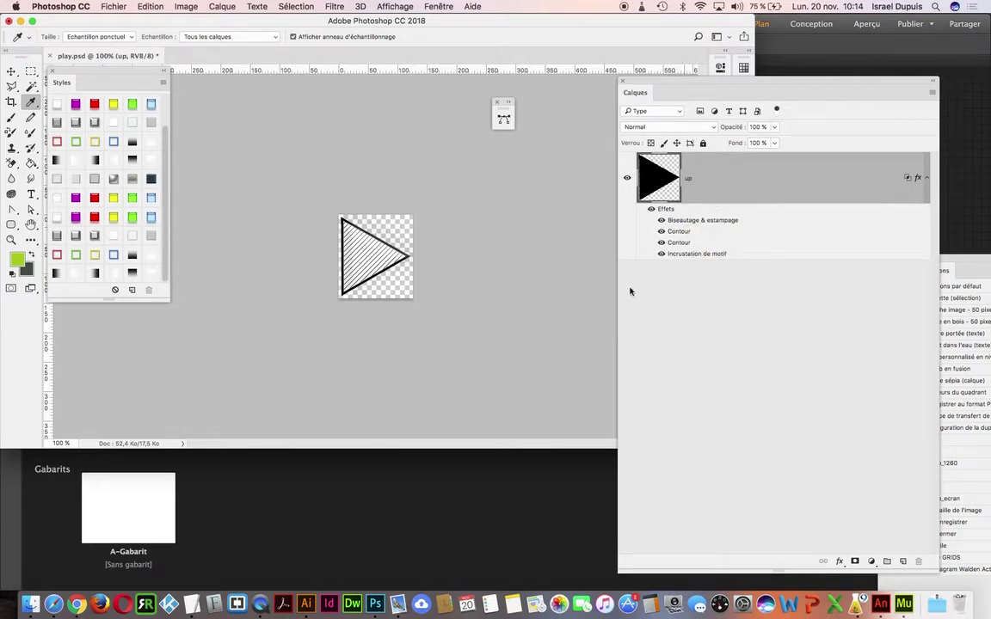
Save the up layer's bevel, stroke and pattern effects as a new style named 'raye'.
drag(484, 451, 506, 567)
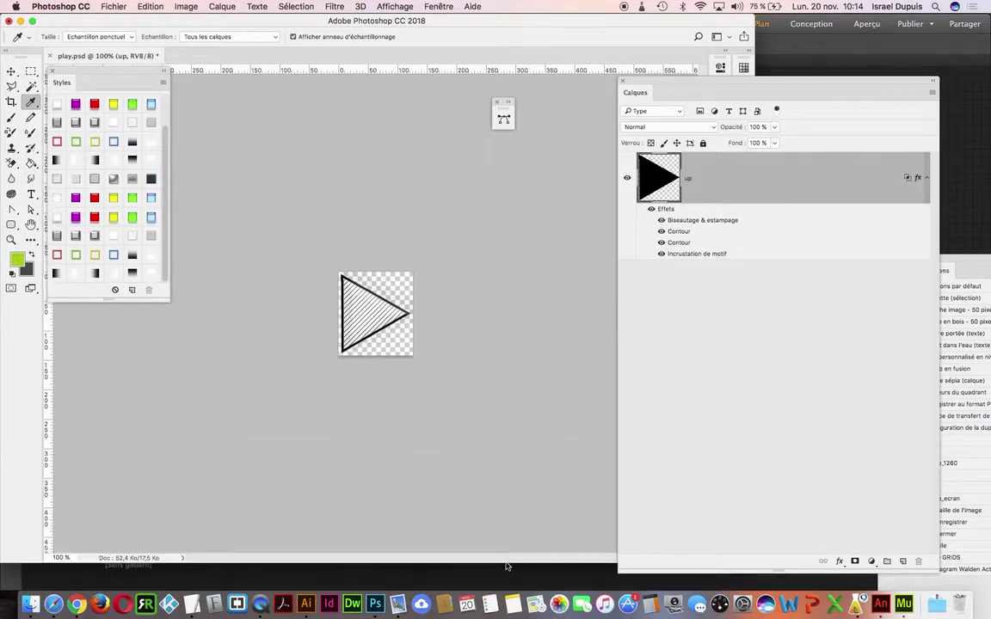
double_click(742, 186)
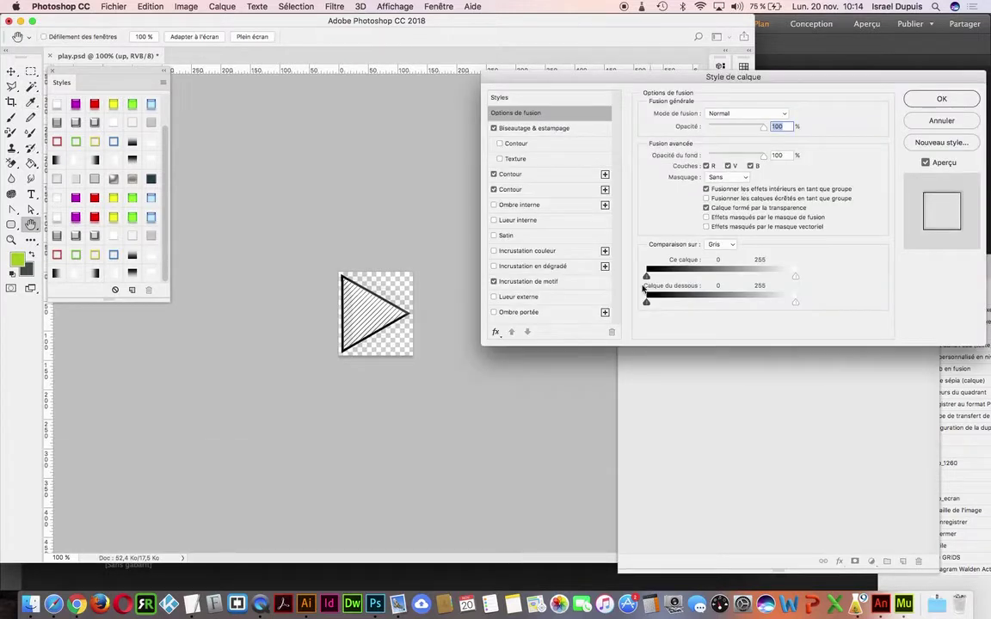
click(941, 143)
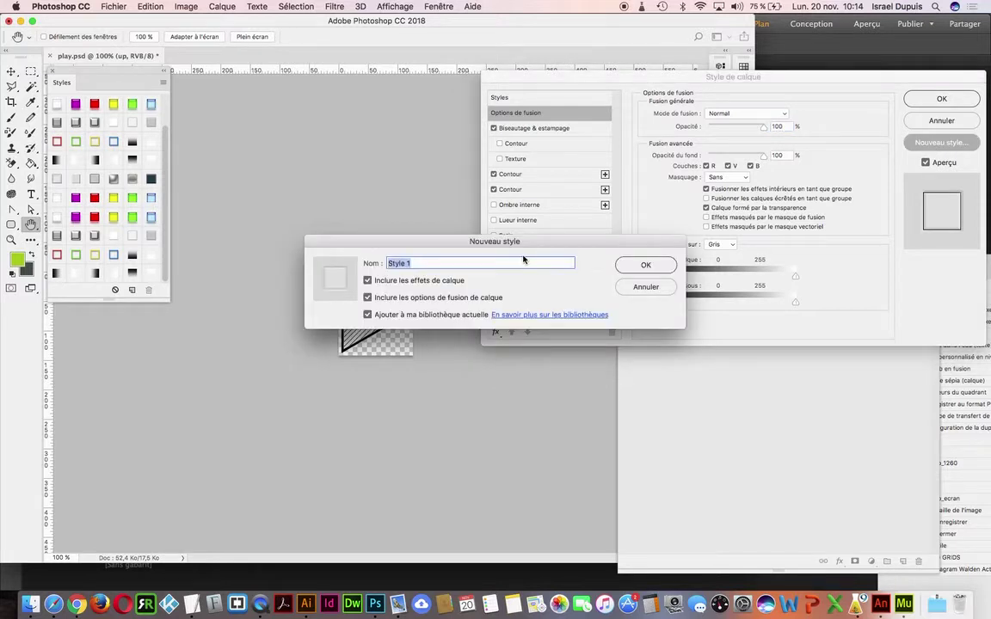
text(raye)
key(Return)
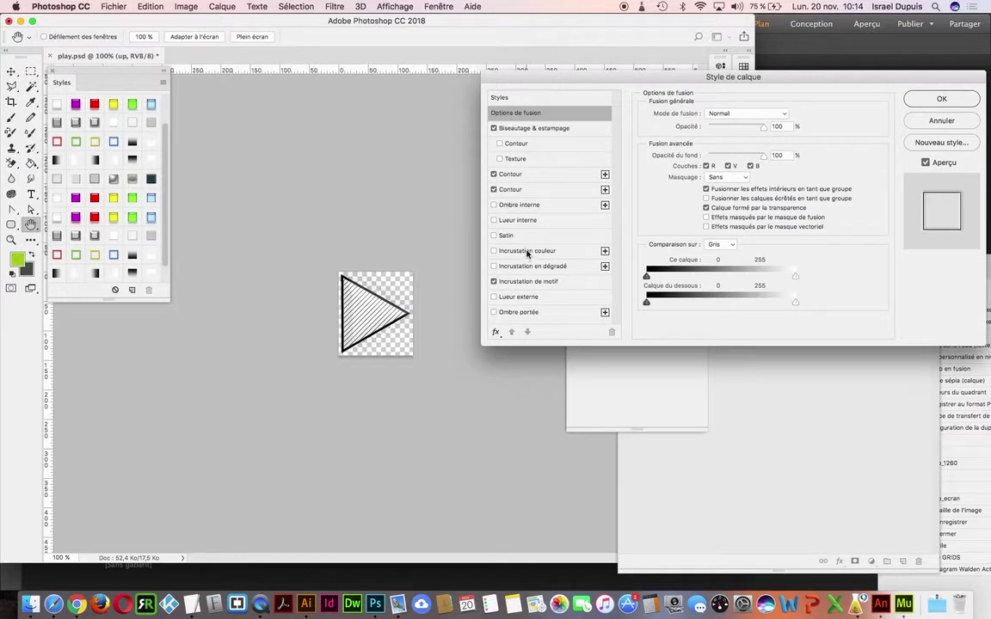
click(962, 103)
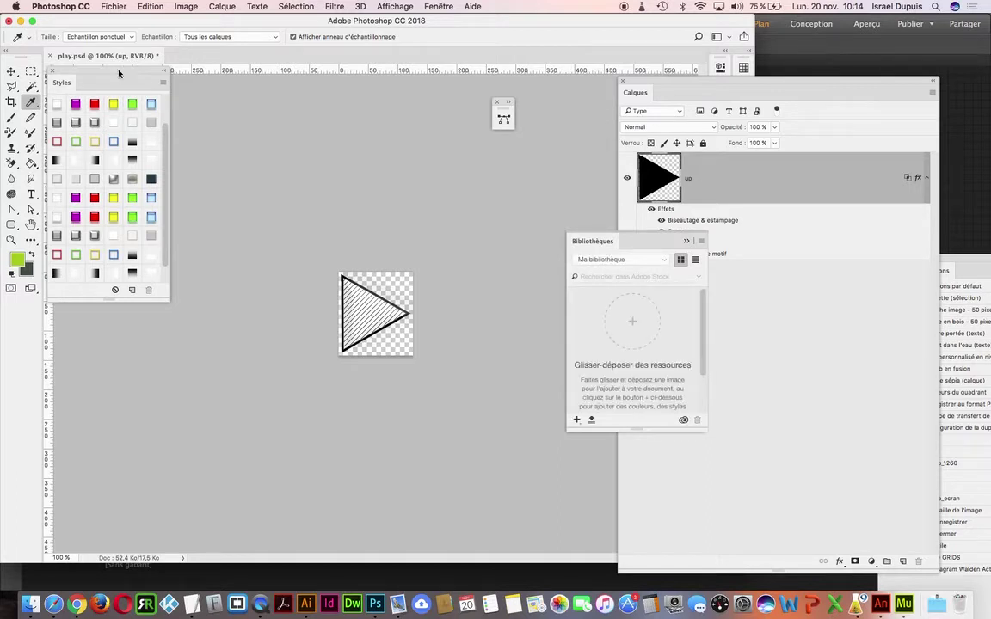
Close Libraries and try gradient, green glossy and blue bevelled preset styles on the triangle.
scroll(168, 294, down, 1)
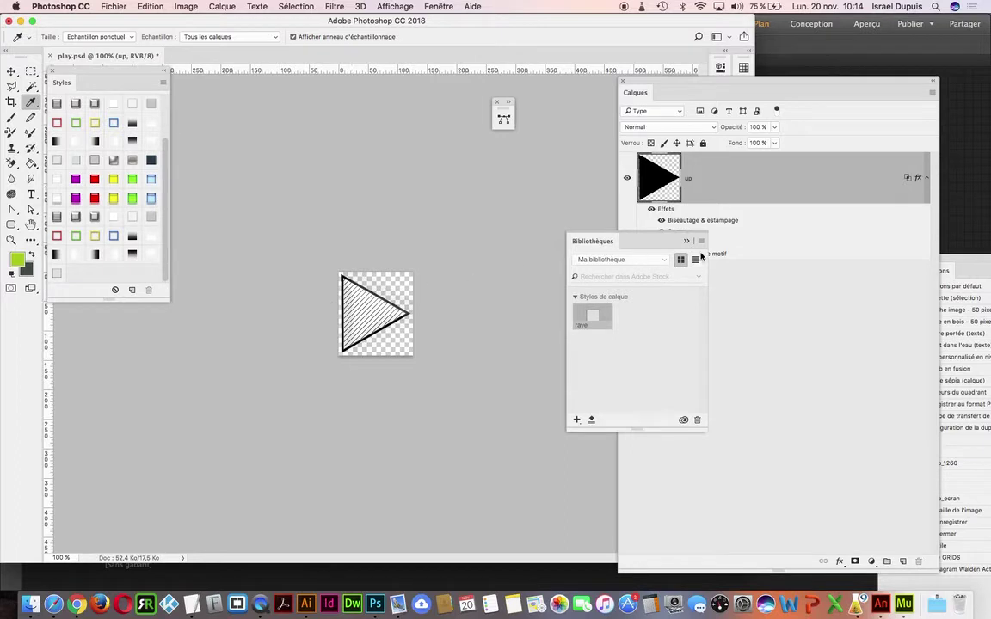
click(618, 220)
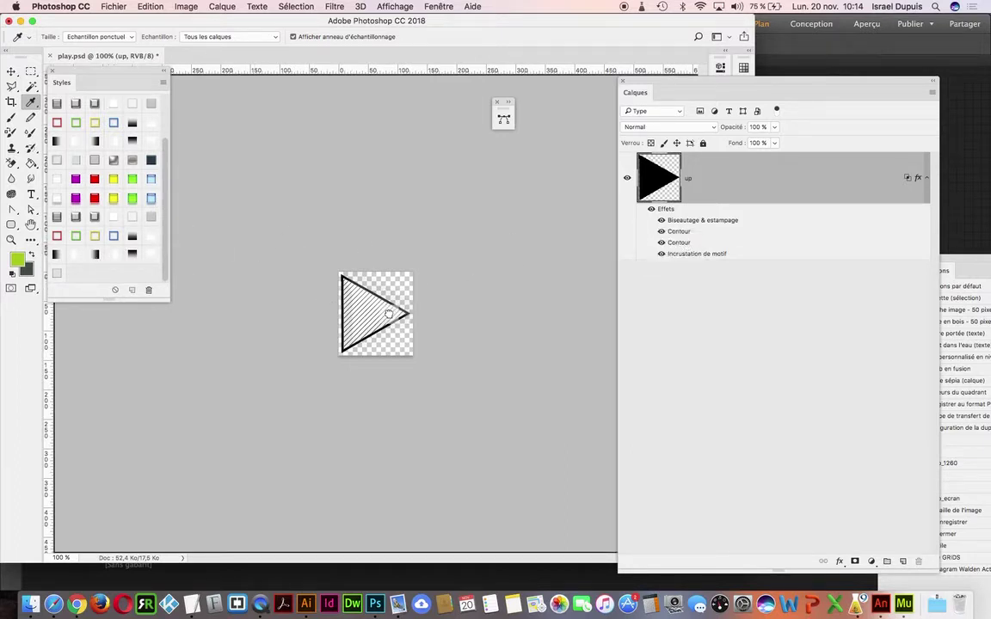
drag(114, 256, 393, 316)
drag(132, 179, 367, 302)
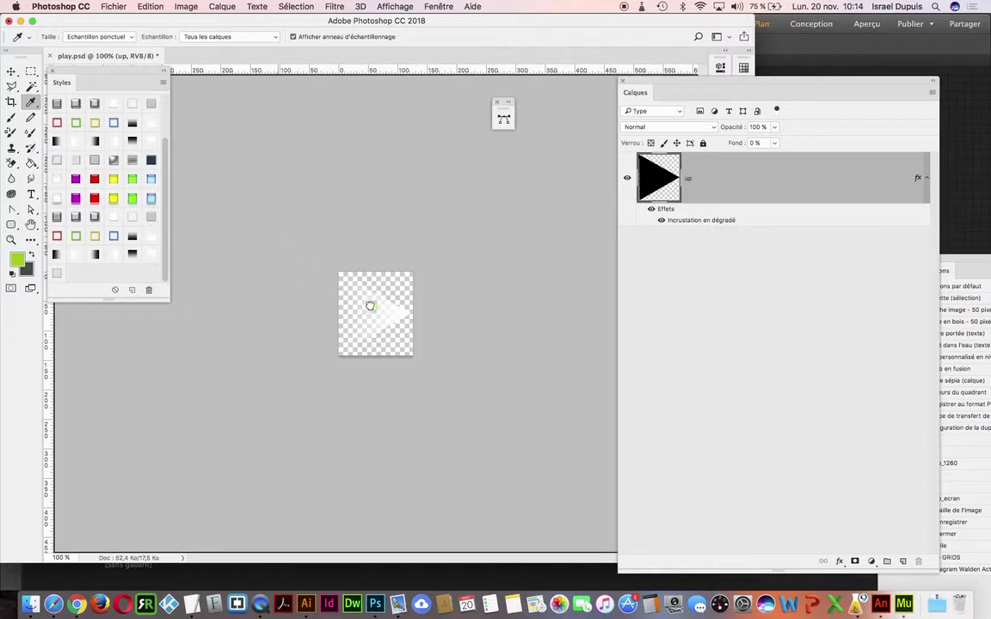
drag(151, 178, 375, 298)
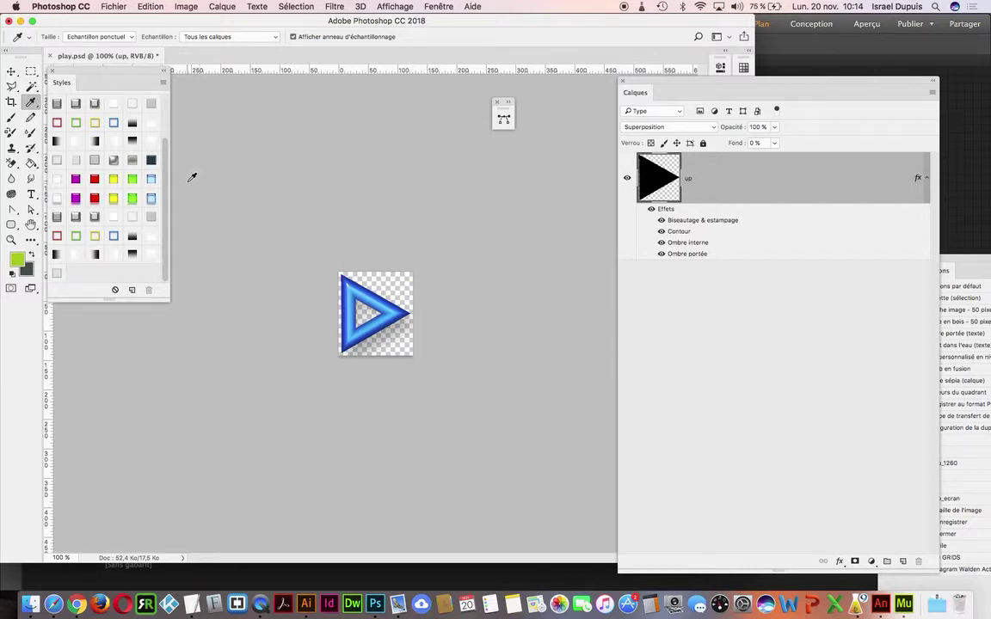
Reapply the saved raye style swatch to the triangle.
click(164, 82)
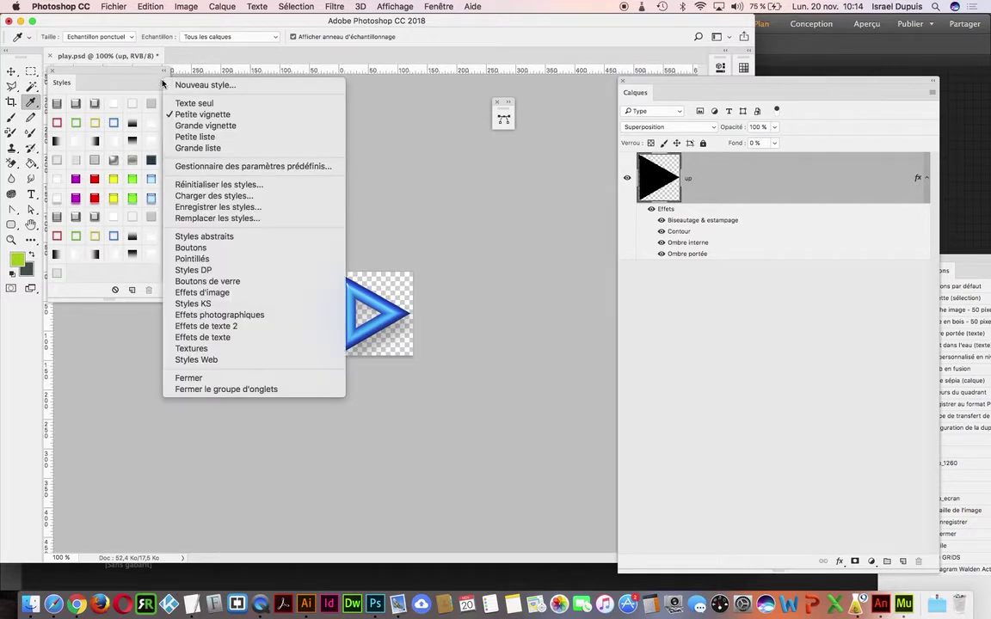
click(54, 236)
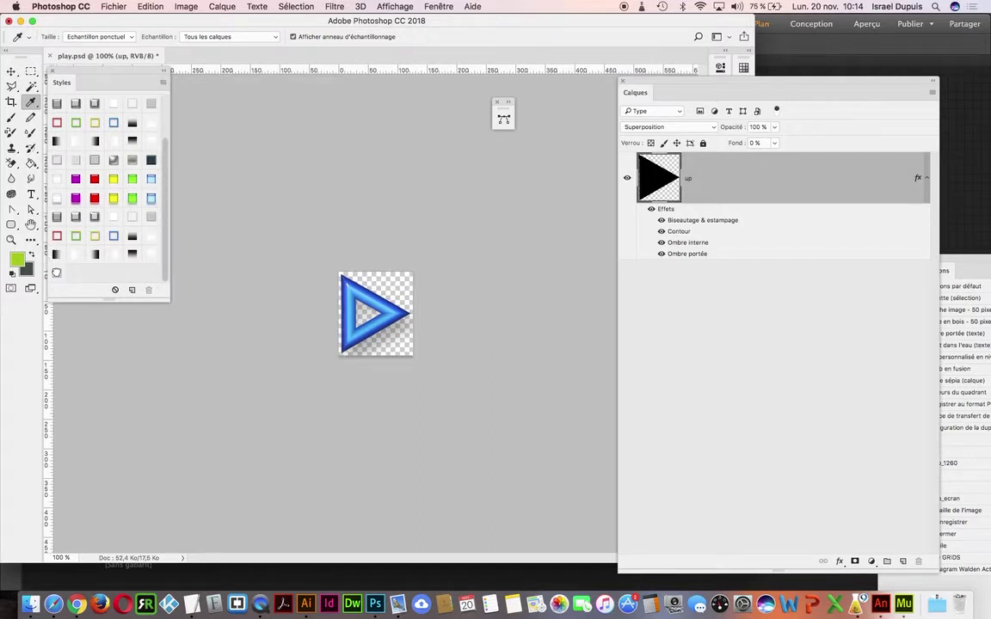
click(55, 238)
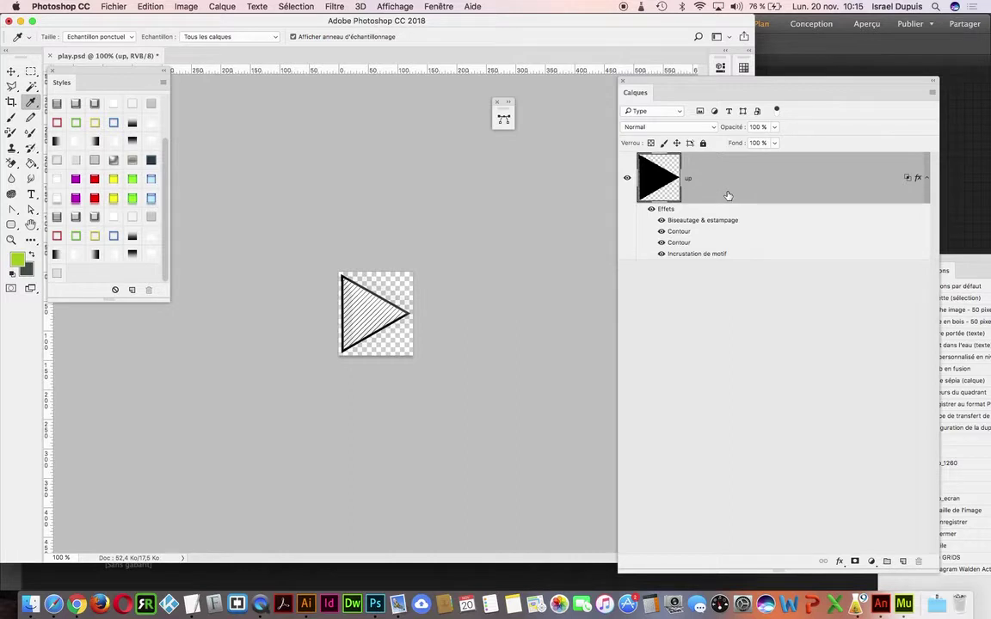
Duplicate the up layer and rename the copy 'hover'.
key(super+j)
click(716, 296)
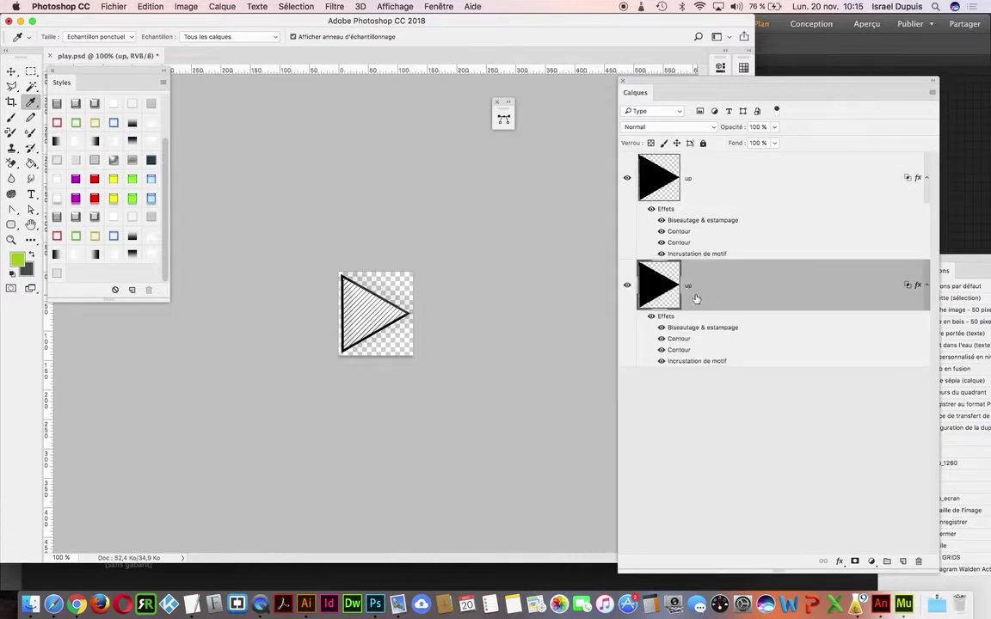
double_click(689, 286)
text(hover)
key(Return)
Set hover's pattern overlay to scale 594 and opacity 68, resize its stroke, and hide up.
double_click(667, 317)
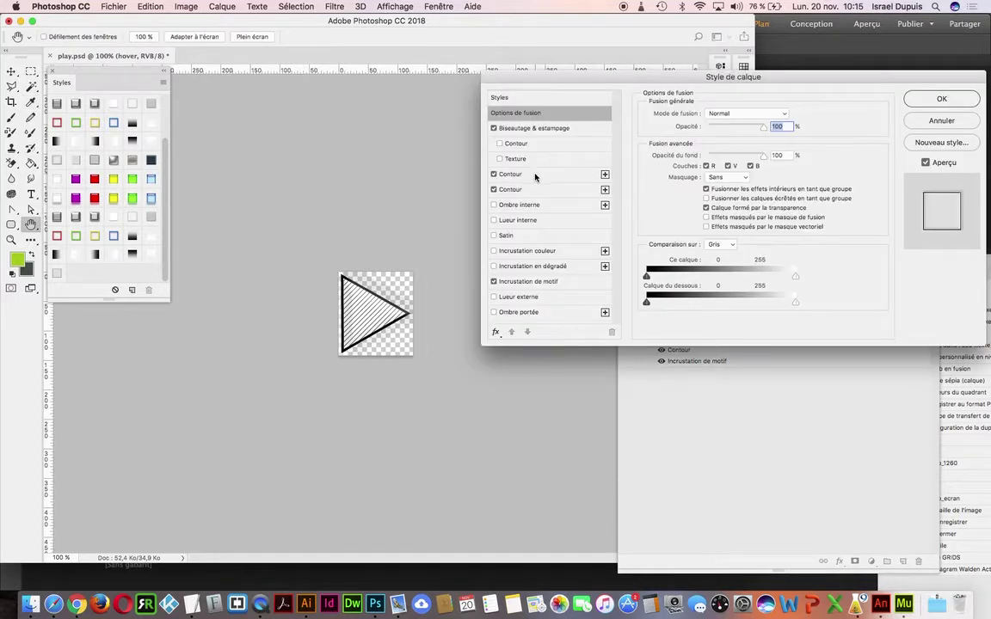
click(554, 285)
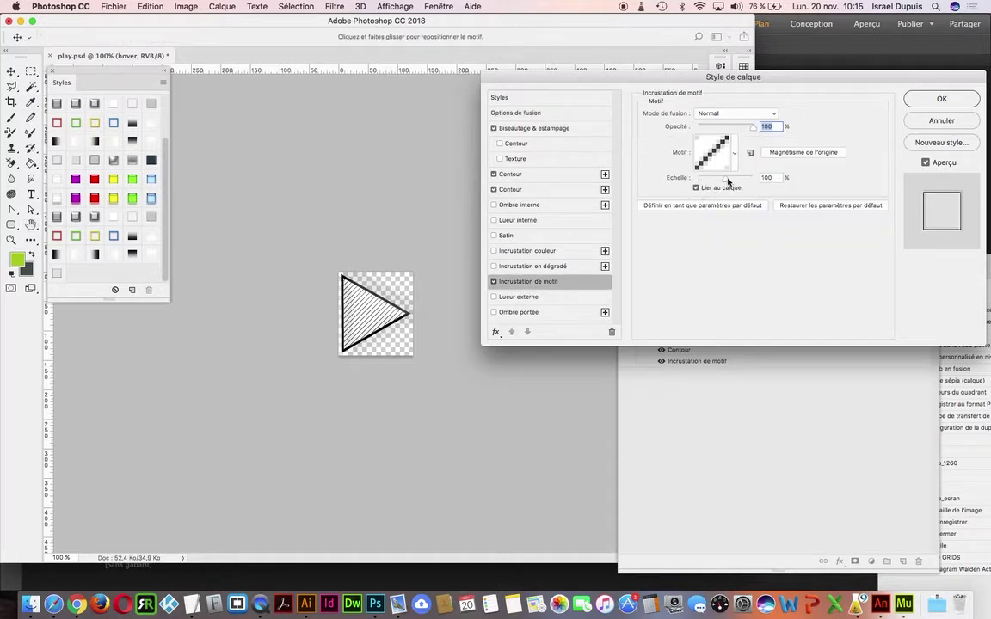
drag(728, 181, 741, 180)
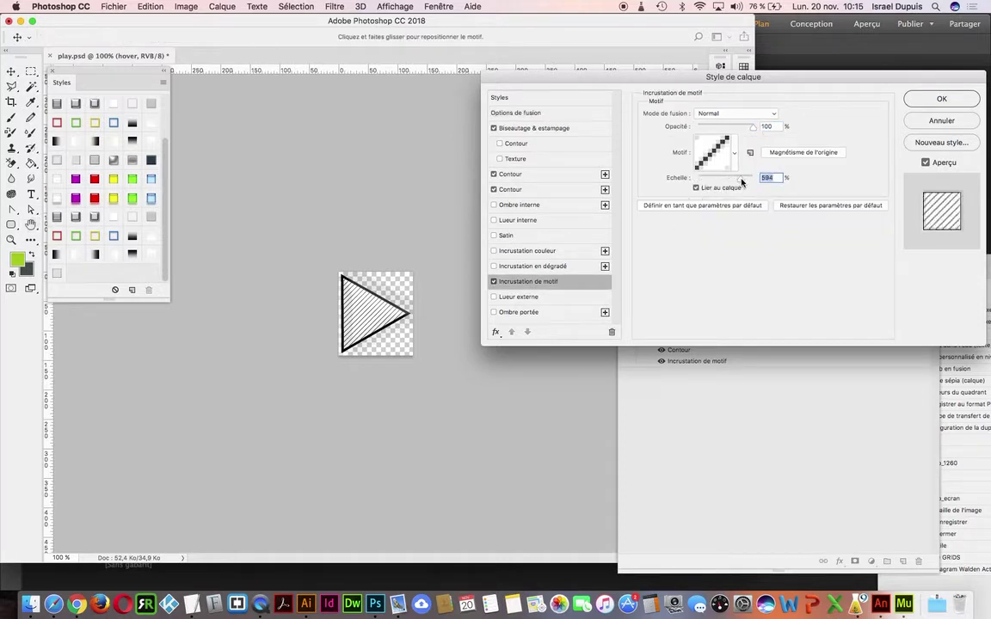
drag(754, 126, 735, 127)
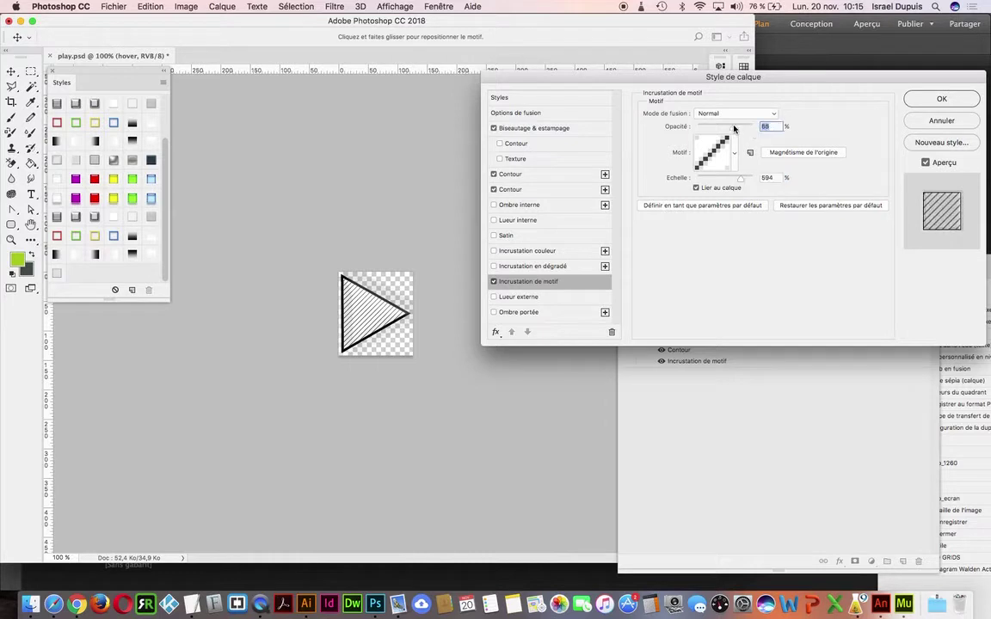
click(535, 190)
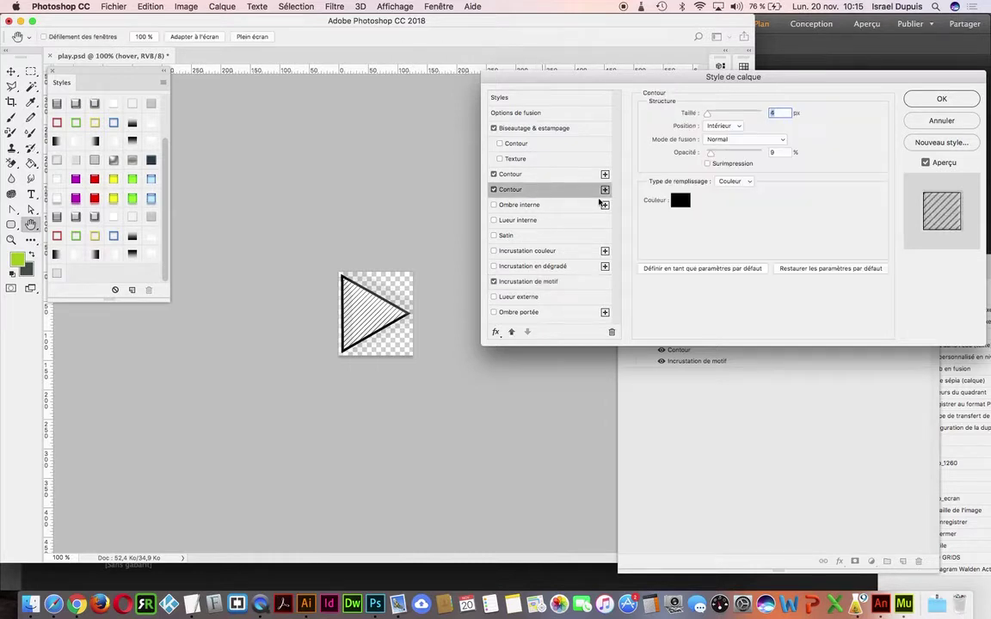
drag(707, 113, 720, 113)
click(941, 99)
click(627, 178)
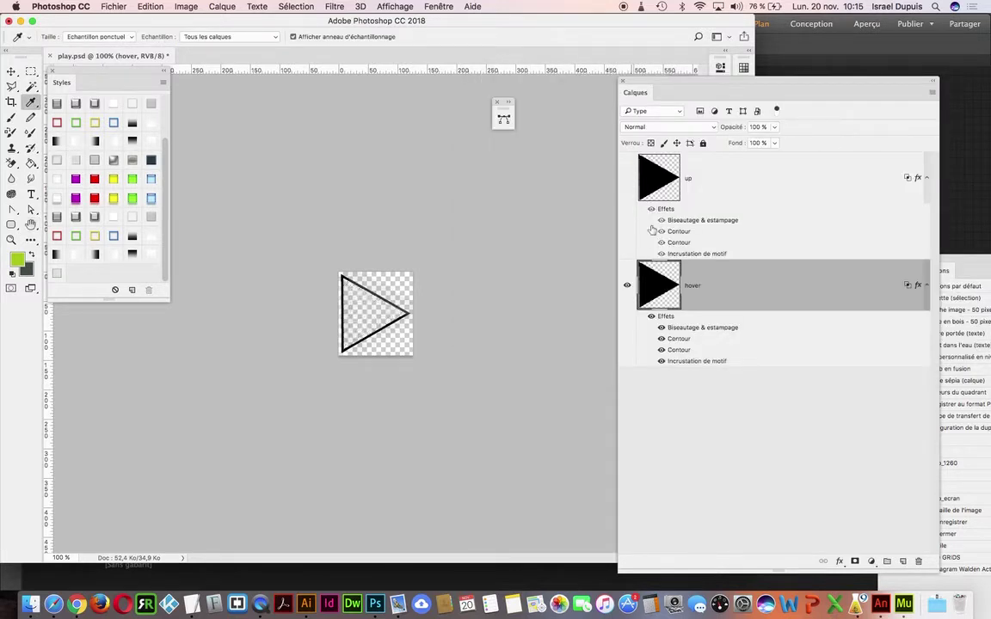
Move the hover layer above up and check its stroke settings, undoing and redoing the reorder.
drag(712, 294, 737, 206)
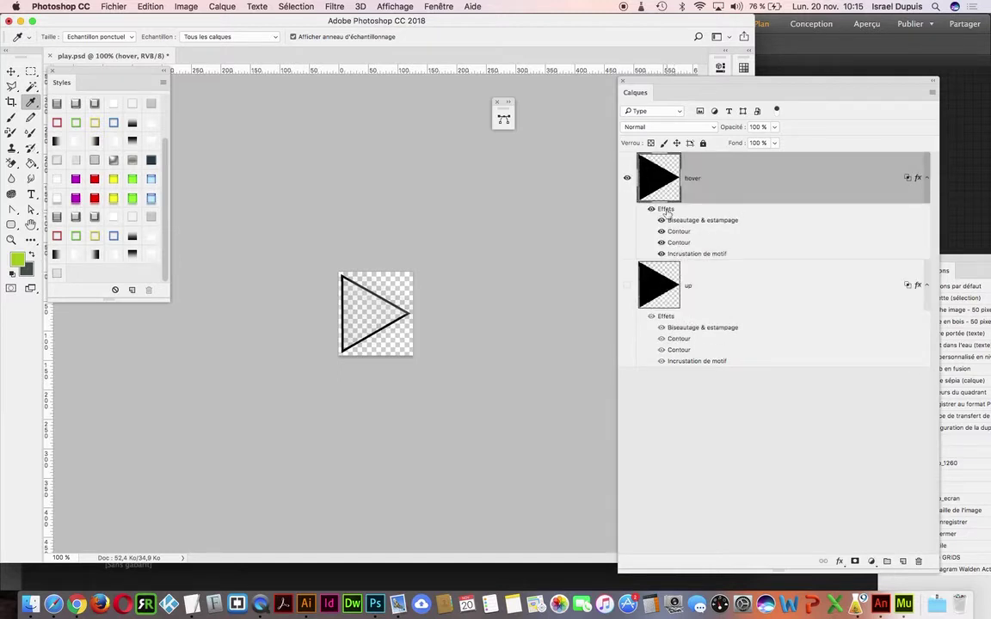
double_click(651, 209)
click(549, 173)
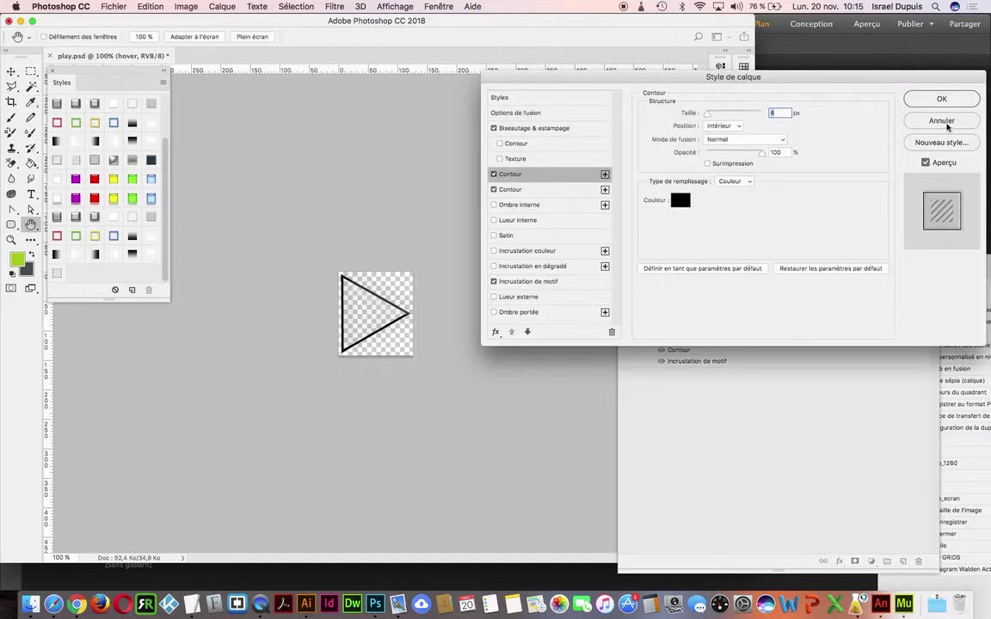
key(Return)
key(super+z)
key(super+z)
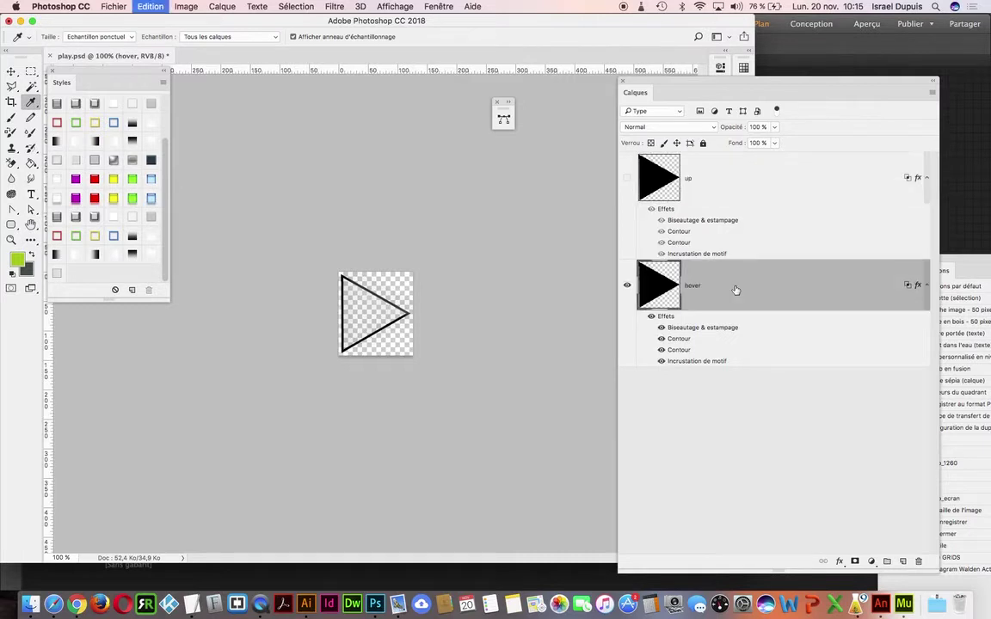
key(super+z)
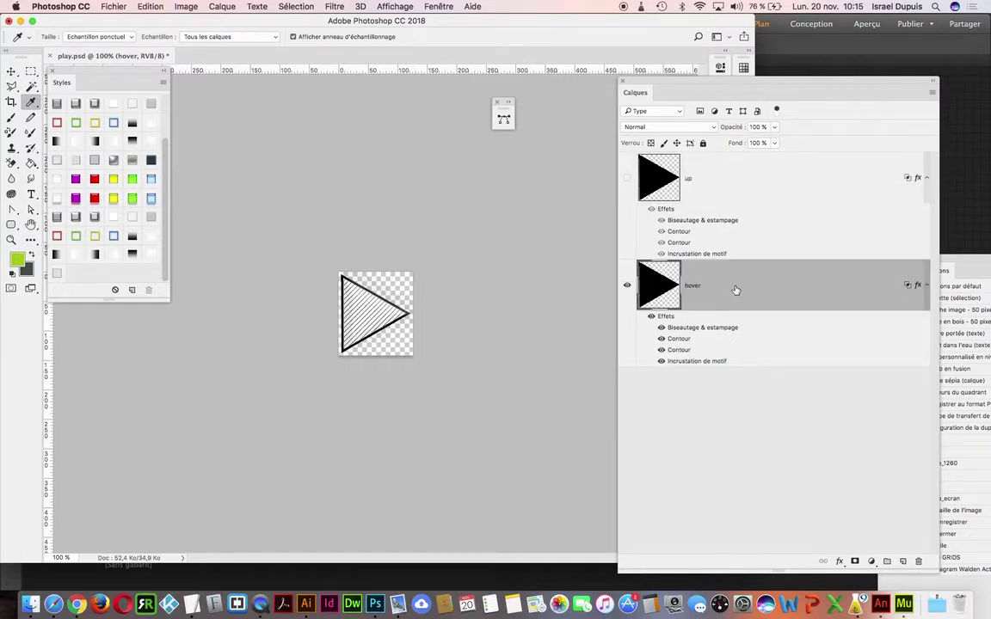
Rename the copied top layer 'hover'.
shift+click(729, 164)
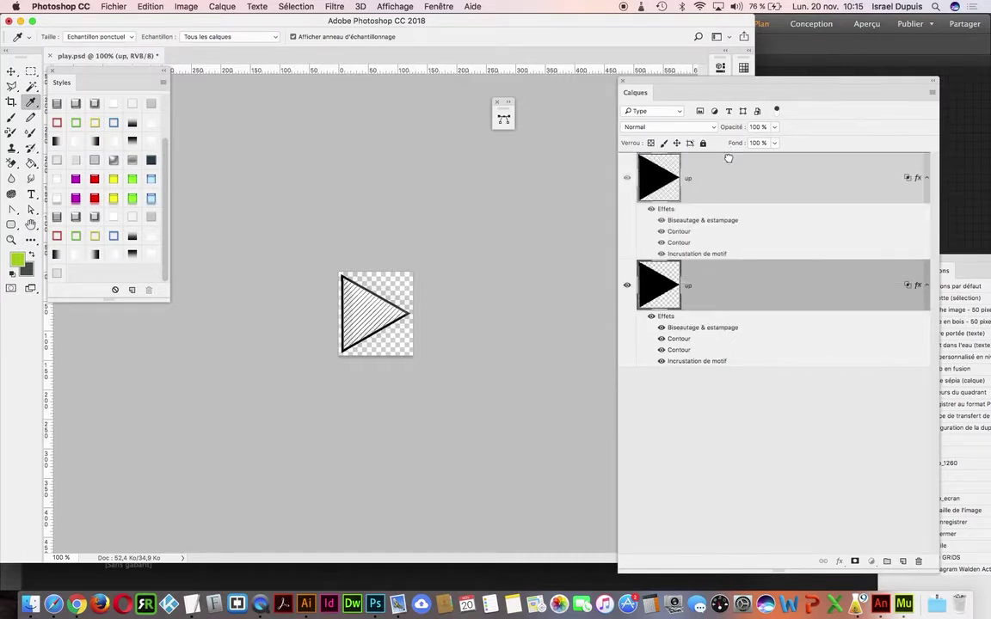
click(729, 165)
double_click(688, 178)
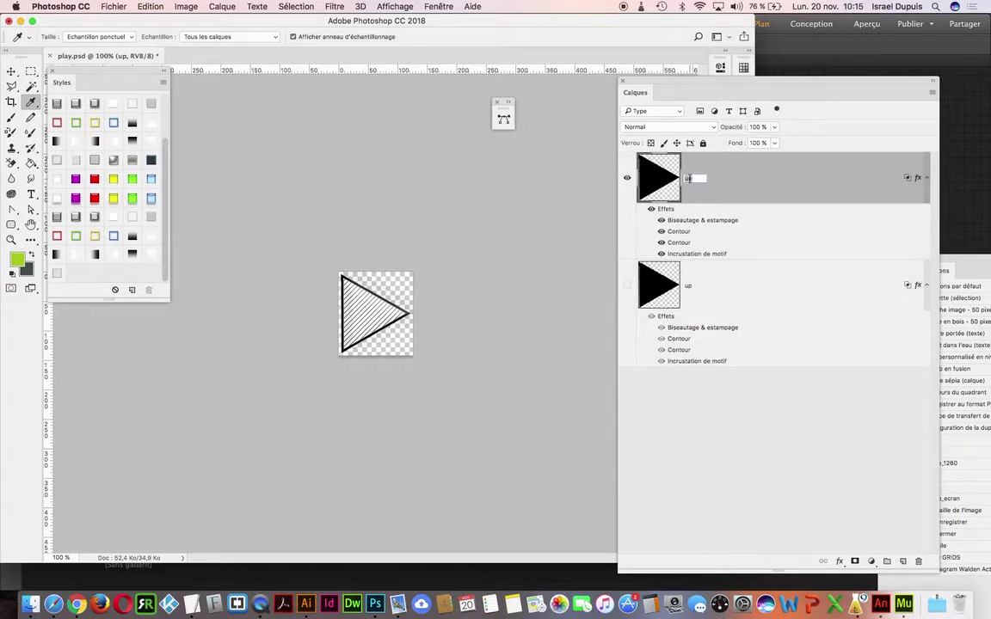
text(hover)
key(Return)
Raise hover's pattern overlay scale to 168% and duplicate the layer.
double_click(665, 212)
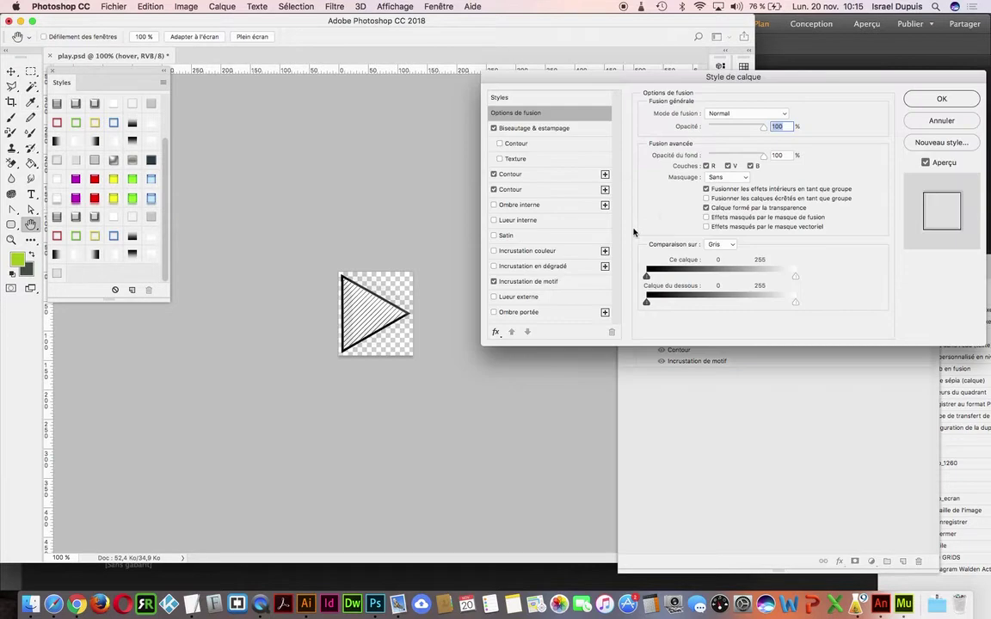
click(533, 173)
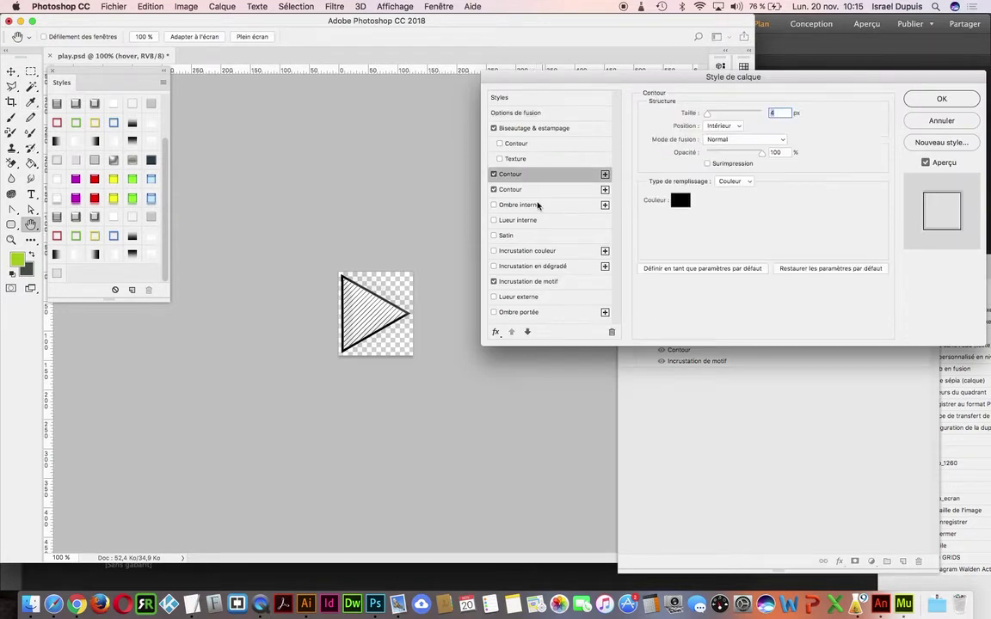
click(516, 282)
mouse_move(717, 181)
mouse_down()
mouse_move(736, 181)
mouse_move(728, 182)
mouse_up()
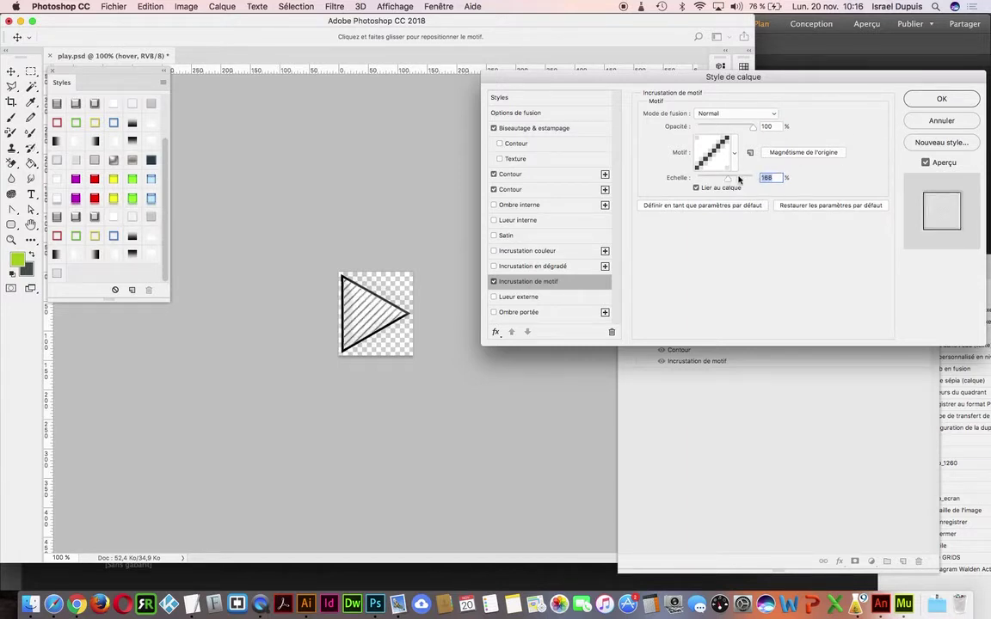
click(927, 99)
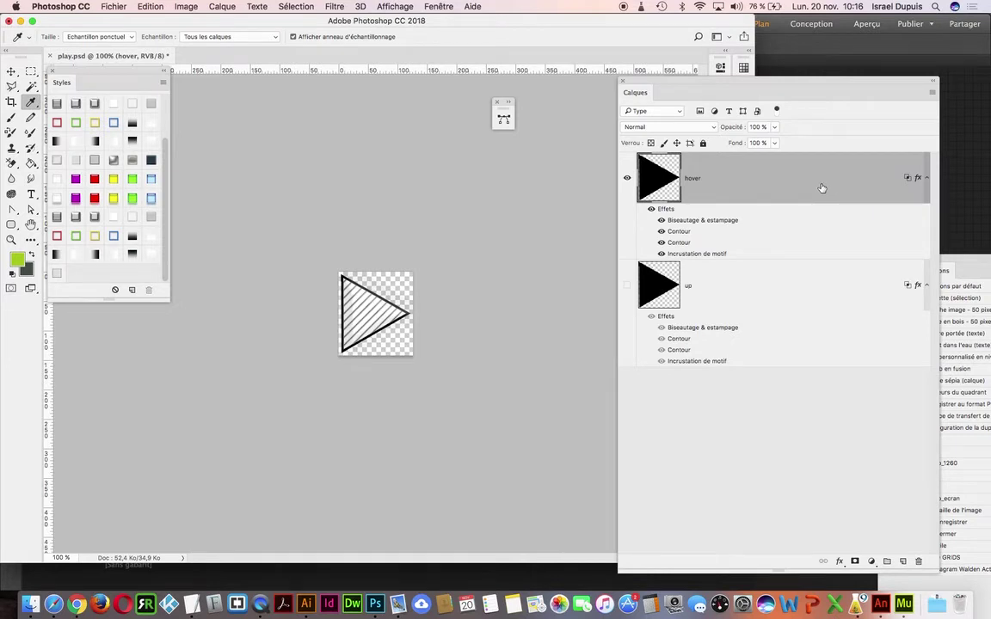
key(super+j)
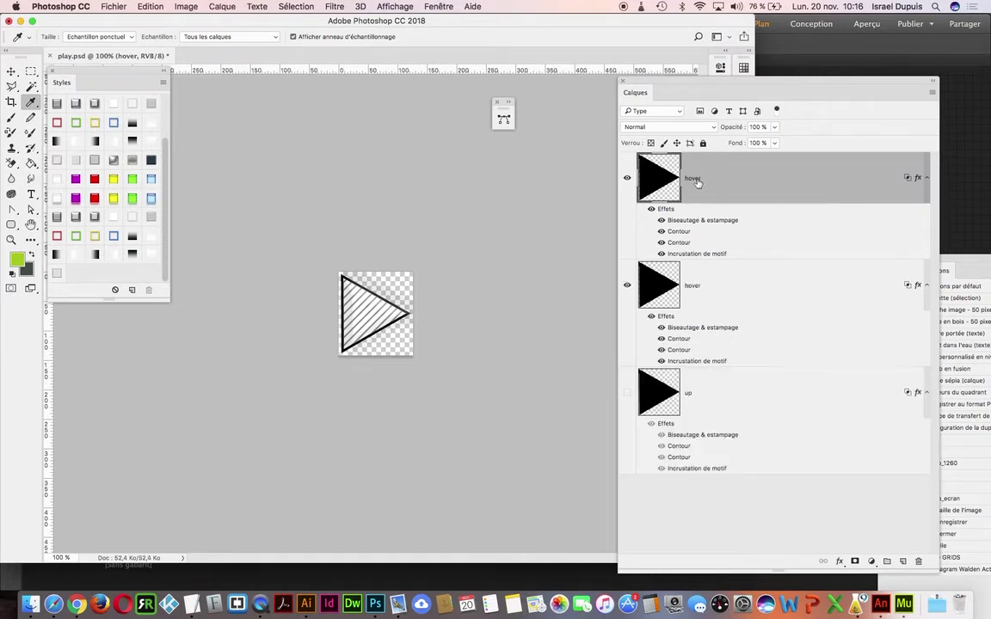
Rename the copy 'down', set its bevel direction to Bas, and duplicate it.
double_click(694, 178)
text(down)
key(Return)
double_click(668, 212)
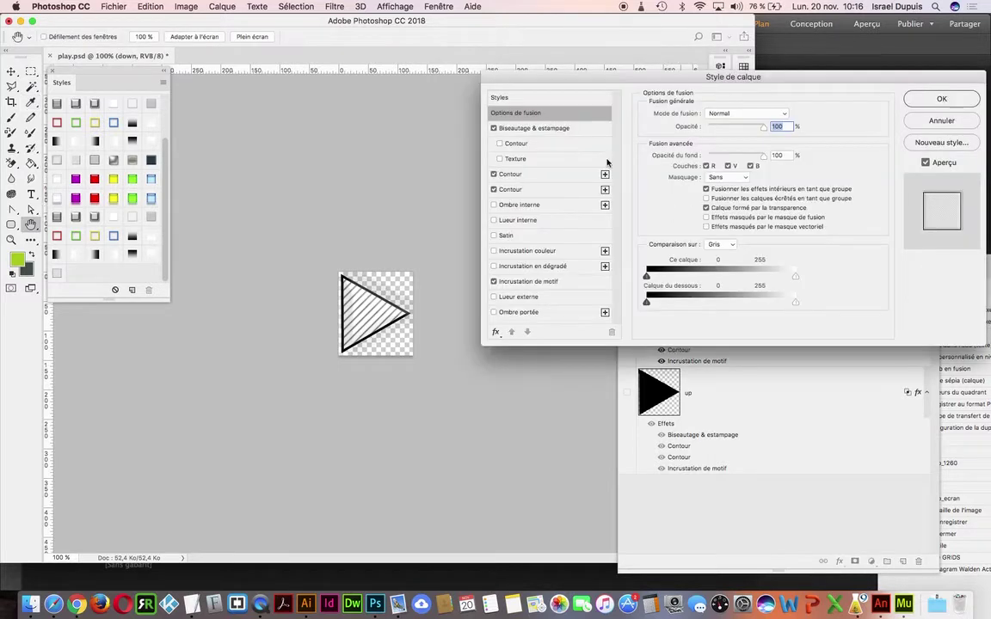
click(553, 128)
click(745, 153)
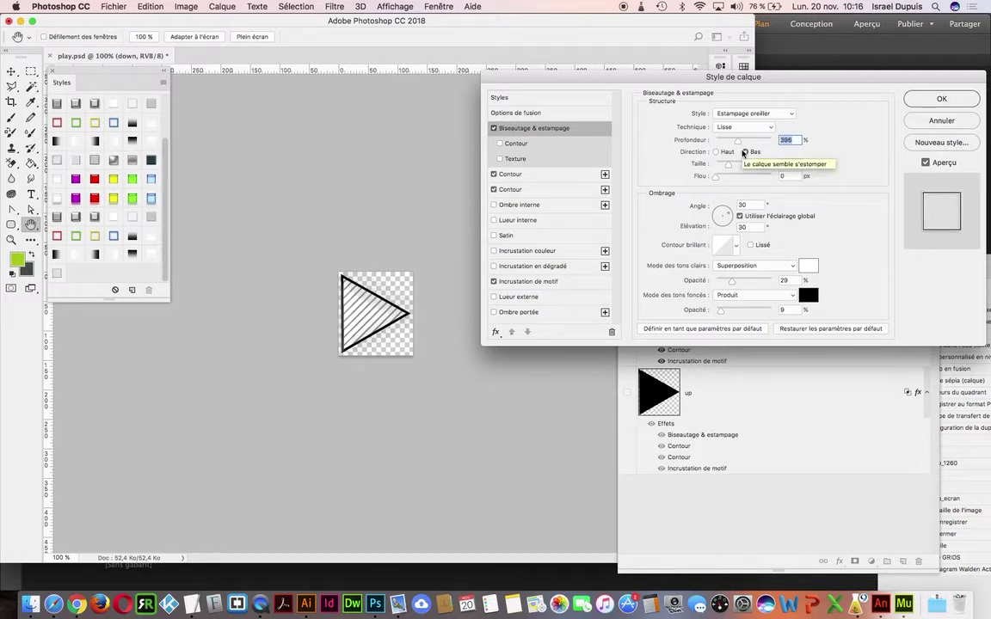
click(941, 99)
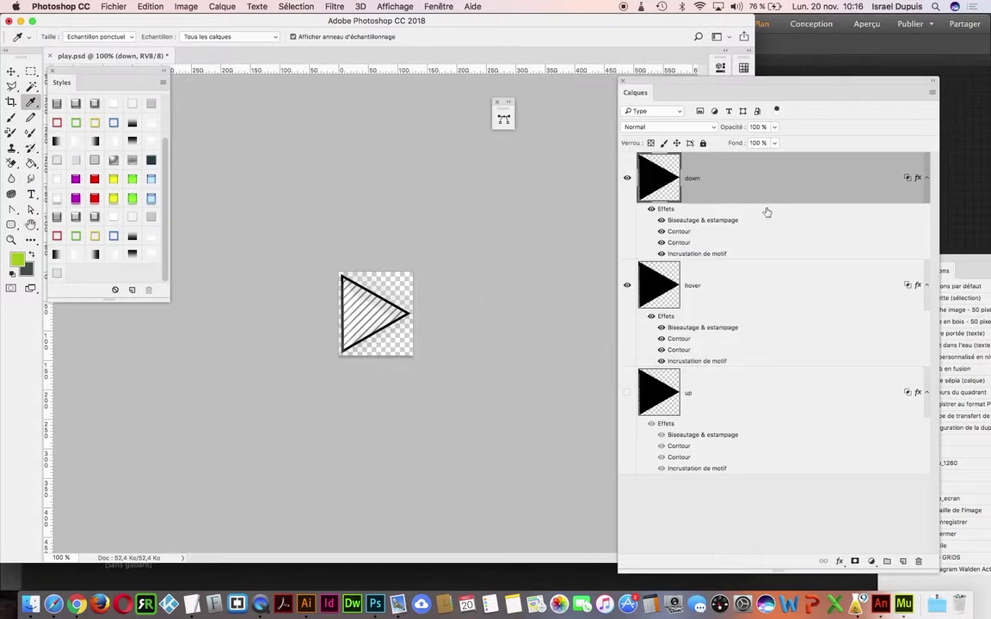
key(super+j)
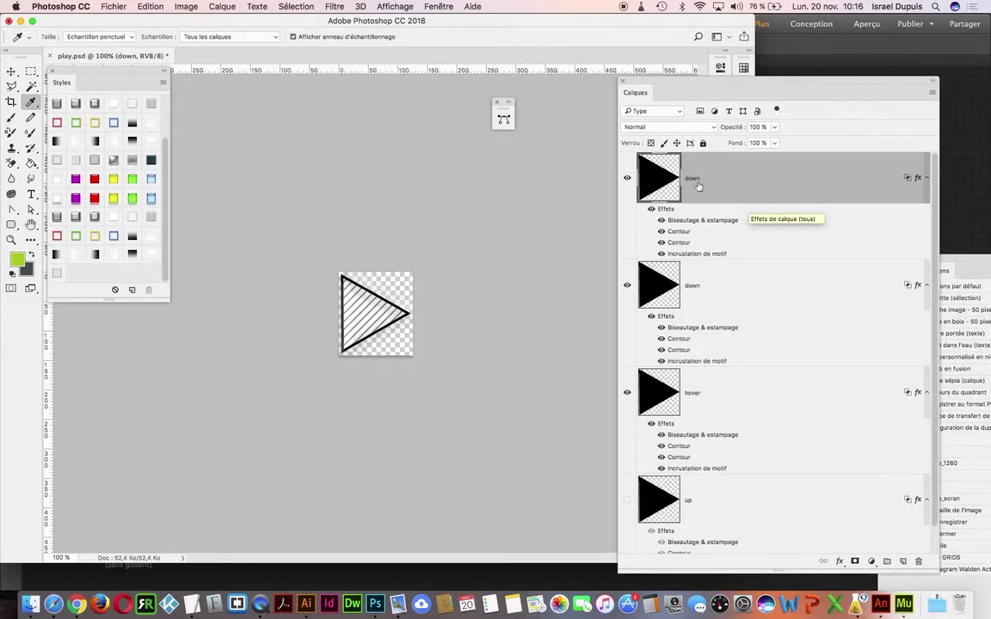
Rename the top copy 'actif' and give it a white colour overlay.
double_click(694, 178)
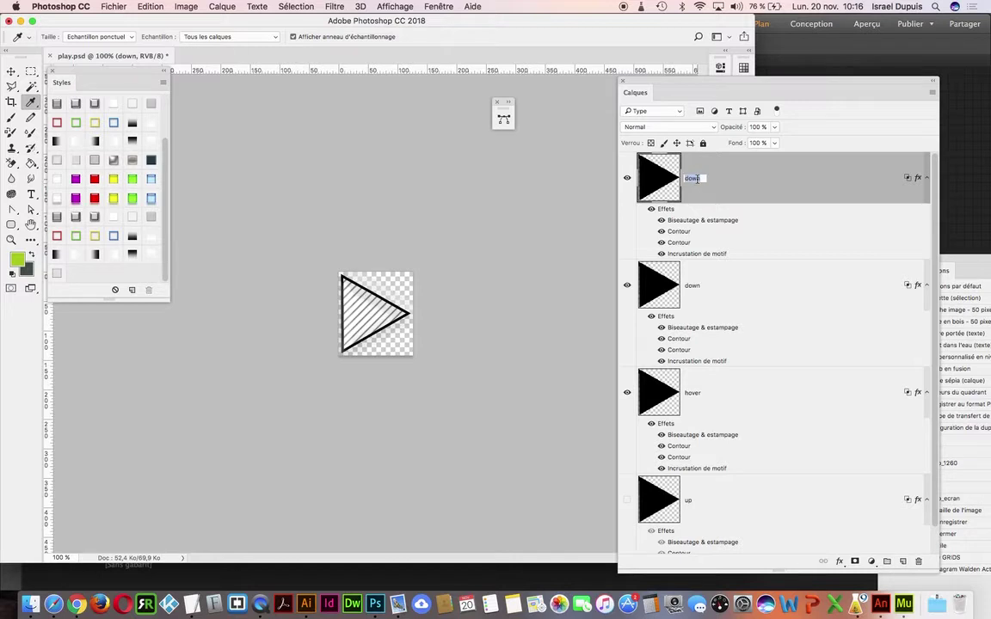
text(actif)
key(Return)
double_click(670, 212)
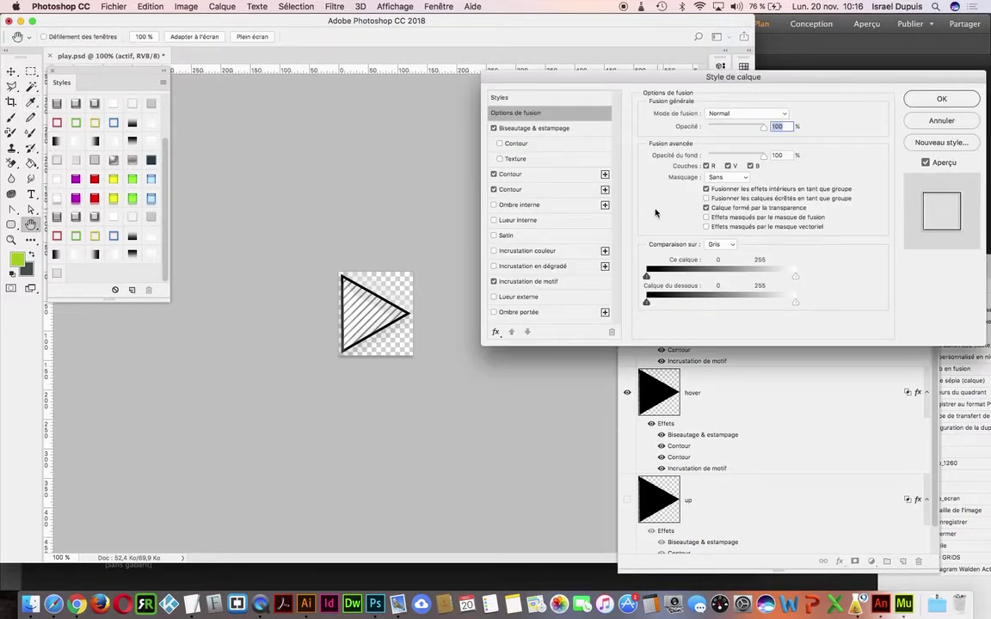
click(505, 251)
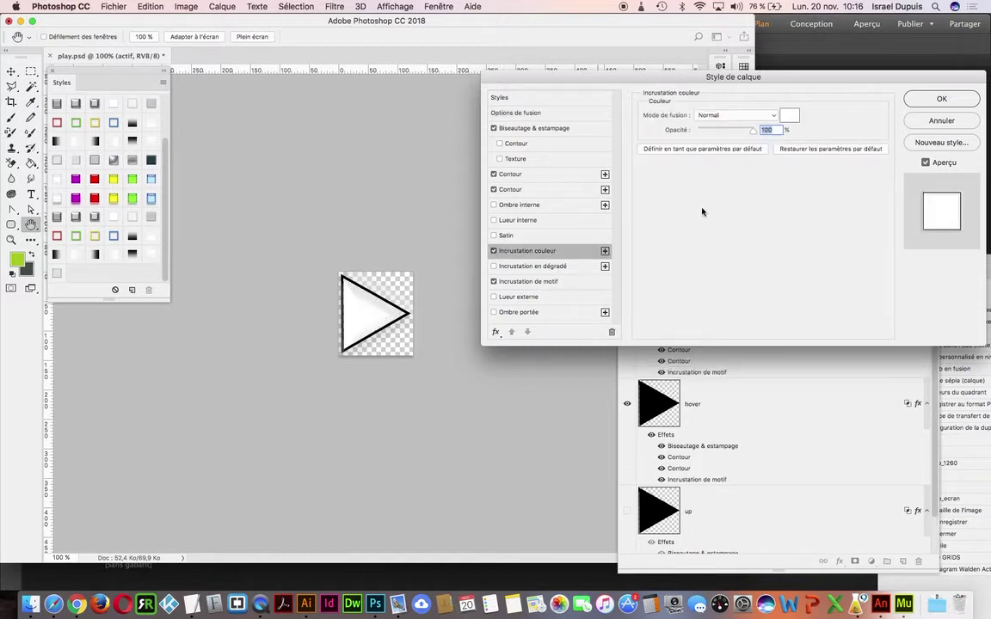
click(942, 99)
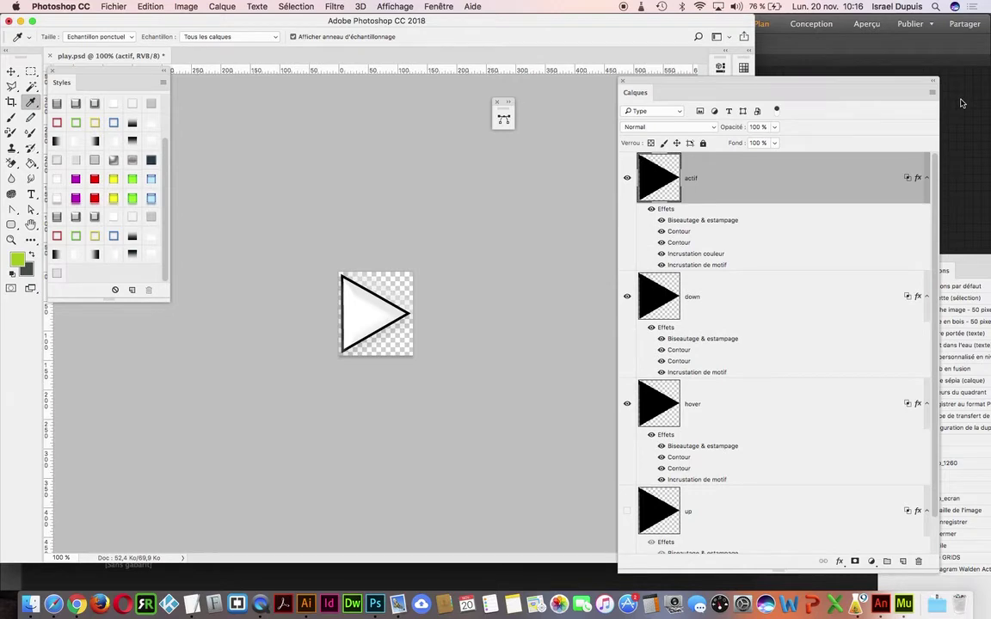
click(115, 6)
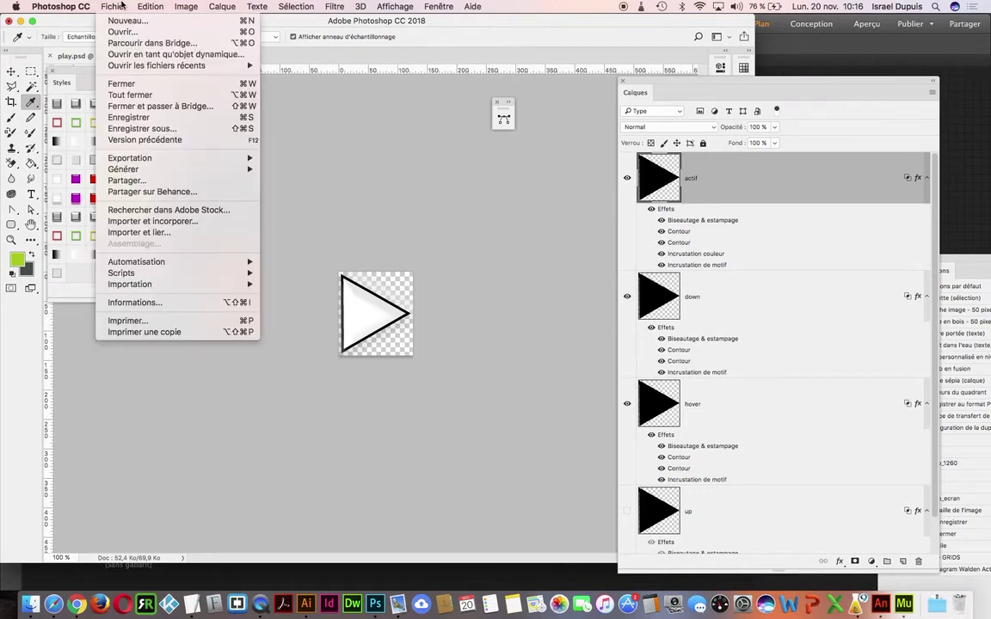
Save the document as play.psd in the tuto folder, replacing the existing file.
click(142, 129)
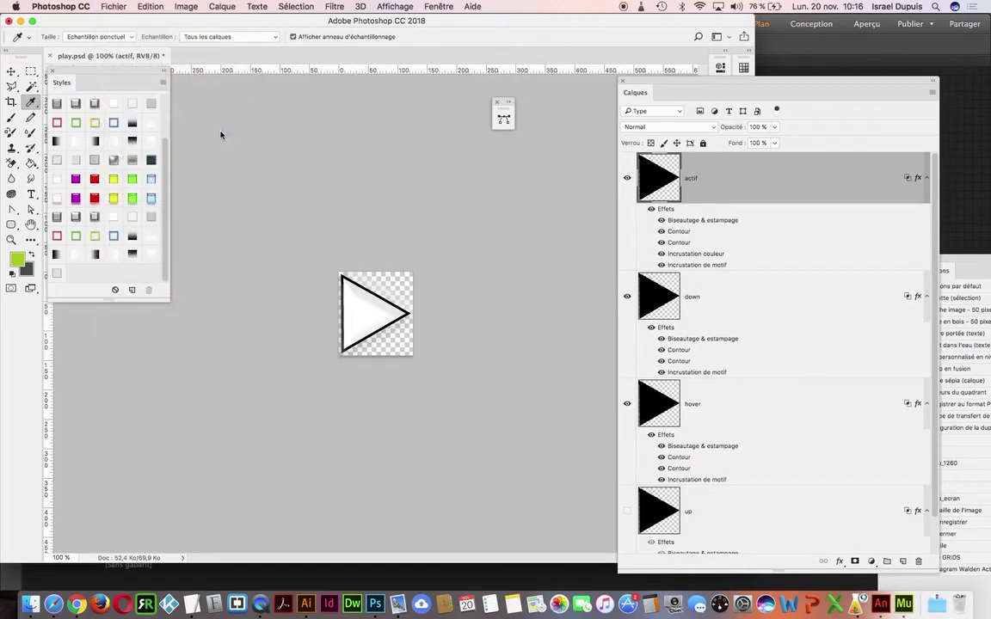
click(260, 325)
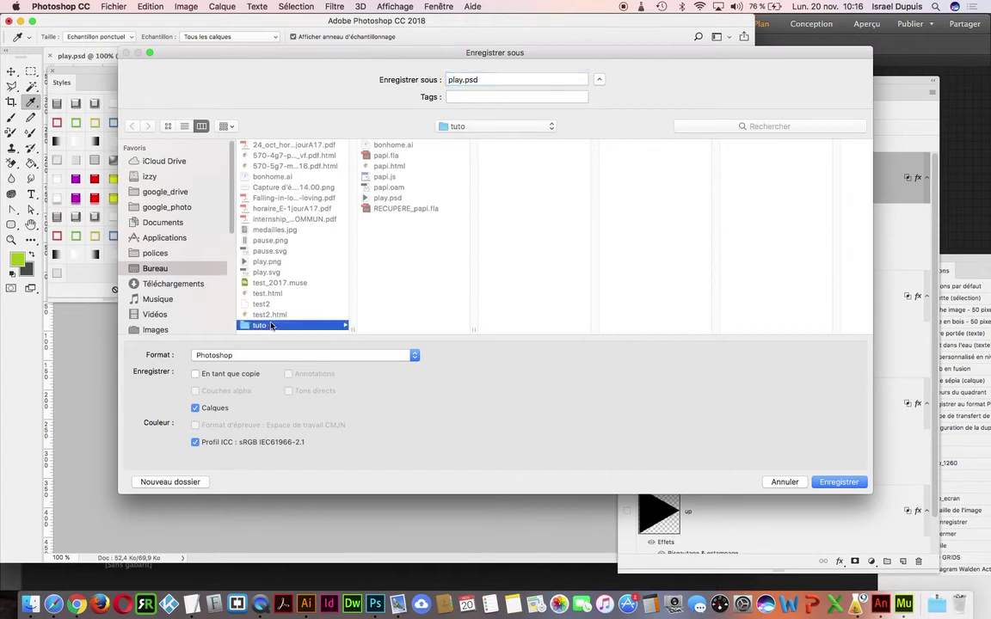
click(839, 483)
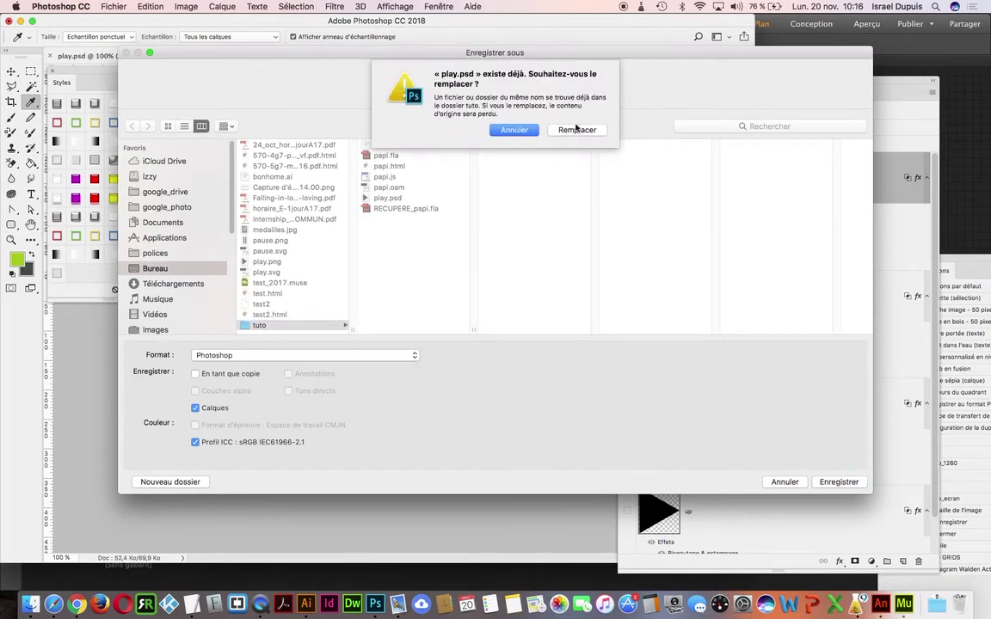
click(578, 128)
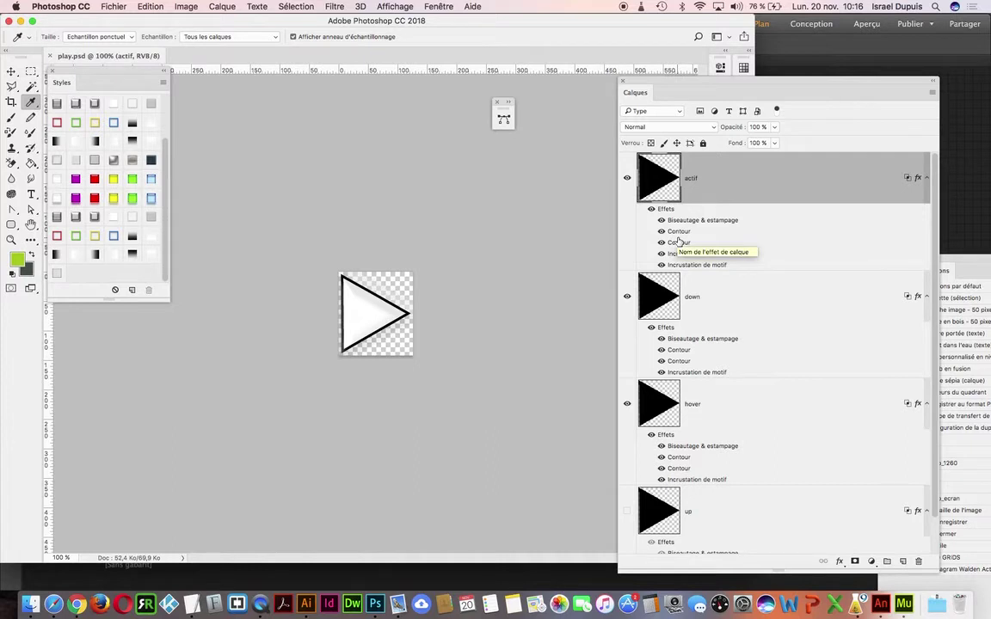
Flatten the actif layer's effects by merging it with a new empty layer below.
key(super+shift+n)
click(626, 287)
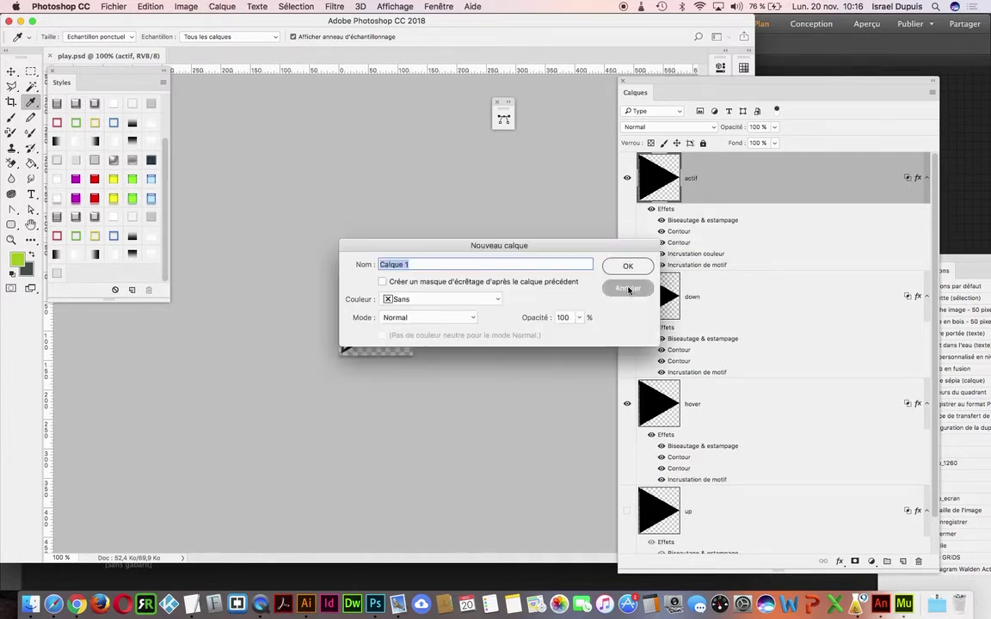
right_click(662, 210)
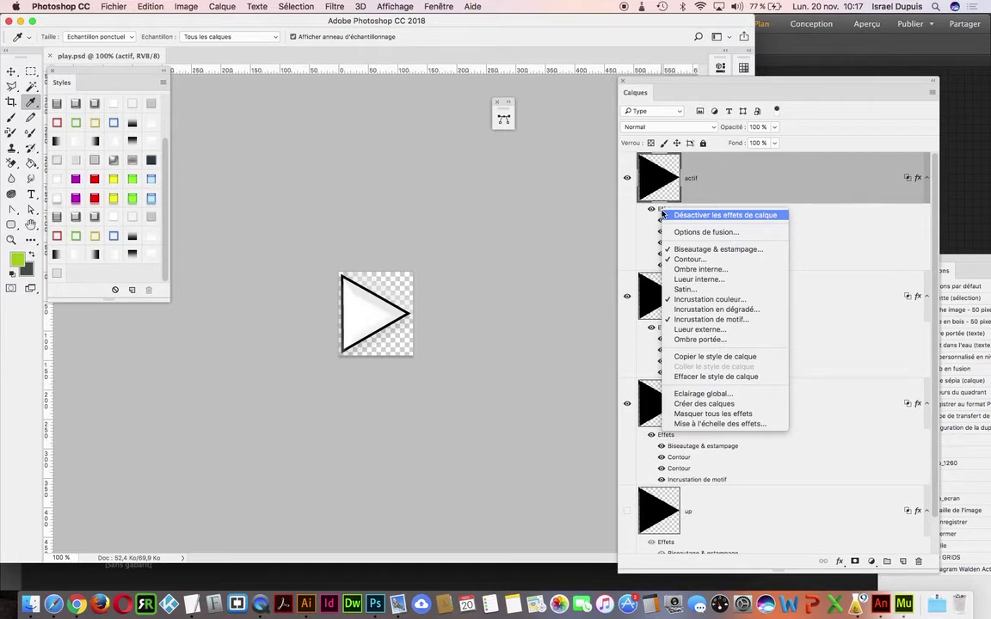
click(821, 230)
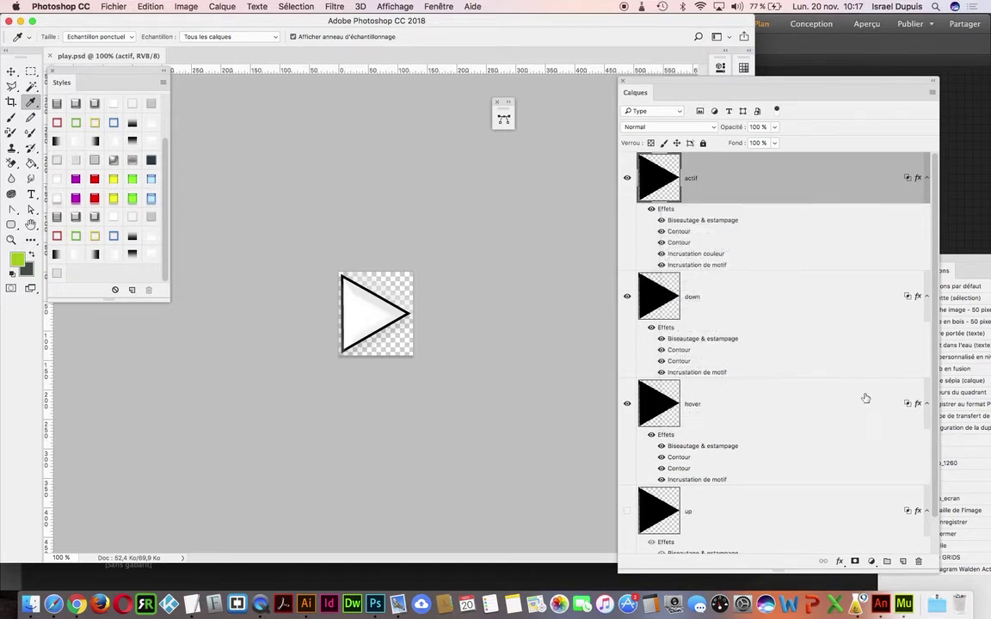
key(ctrl+shift+alt+n)
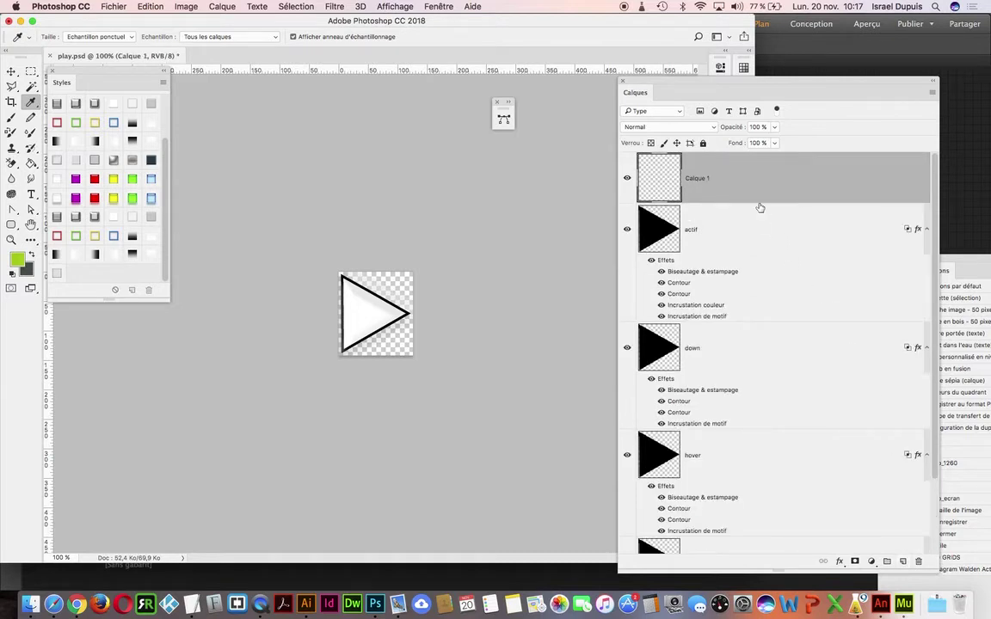
drag(676, 169, 731, 305)
shift+click(725, 185)
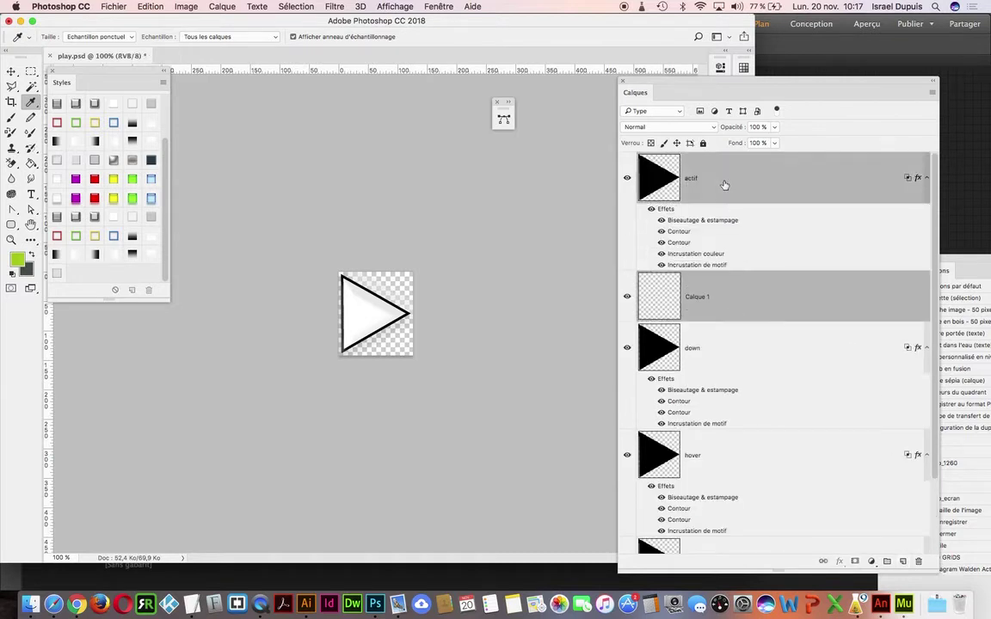
key(ctrl+e)
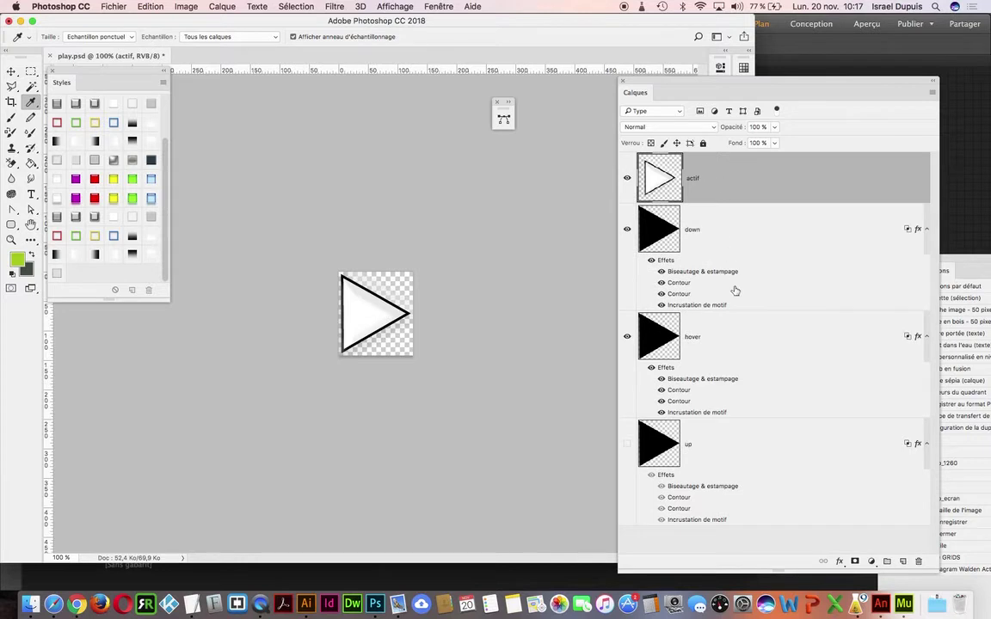
Flatten the down and hover layers, each merged with a new empty layer below.
click(740, 237)
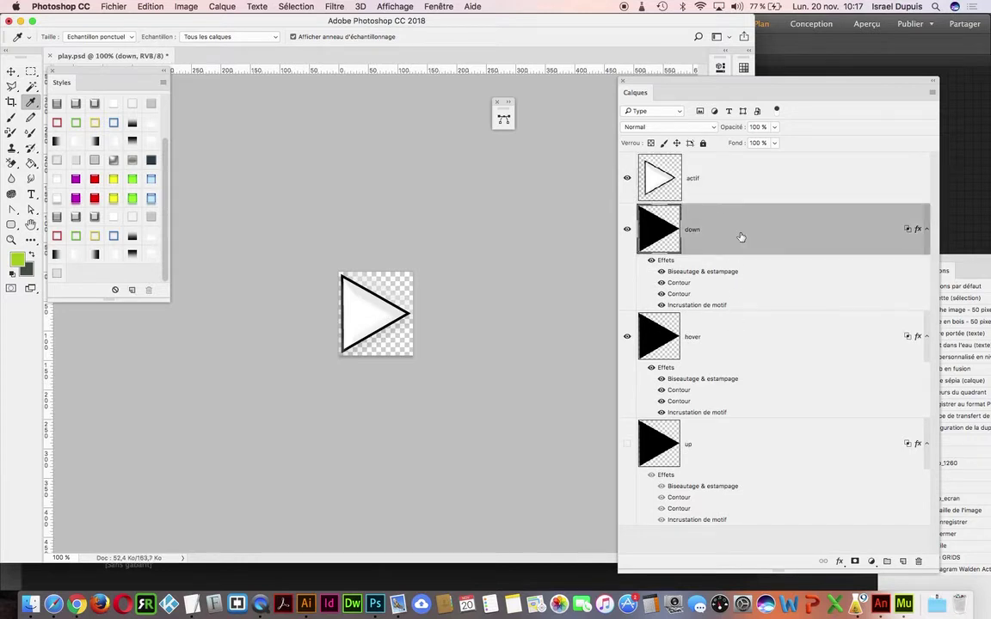
key(ctrl+shift+alt+n)
drag(739, 237, 727, 362)
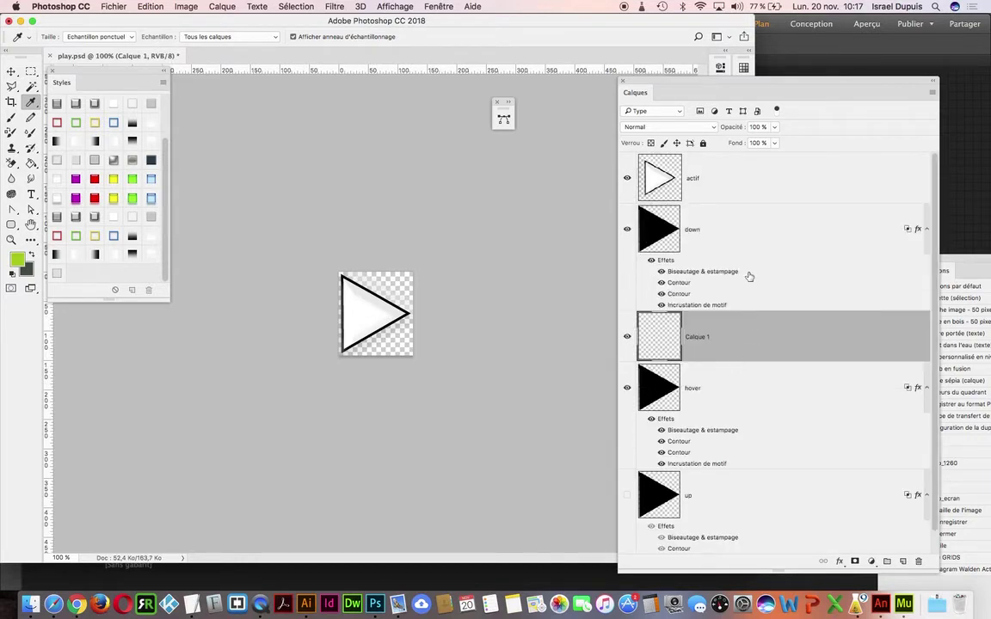
shift+click(742, 234)
key(ctrl+e)
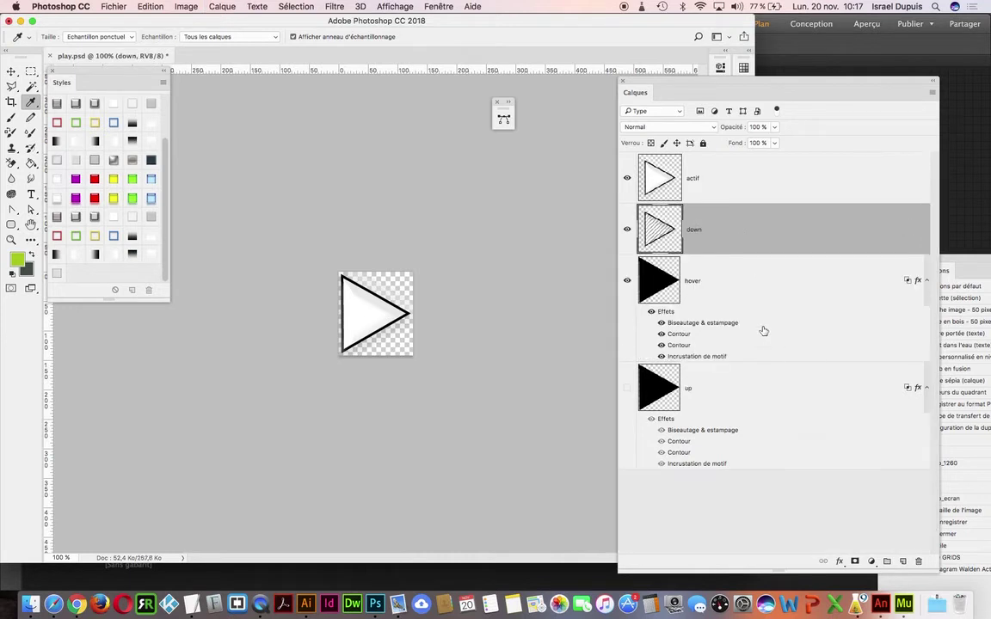
click(758, 286)
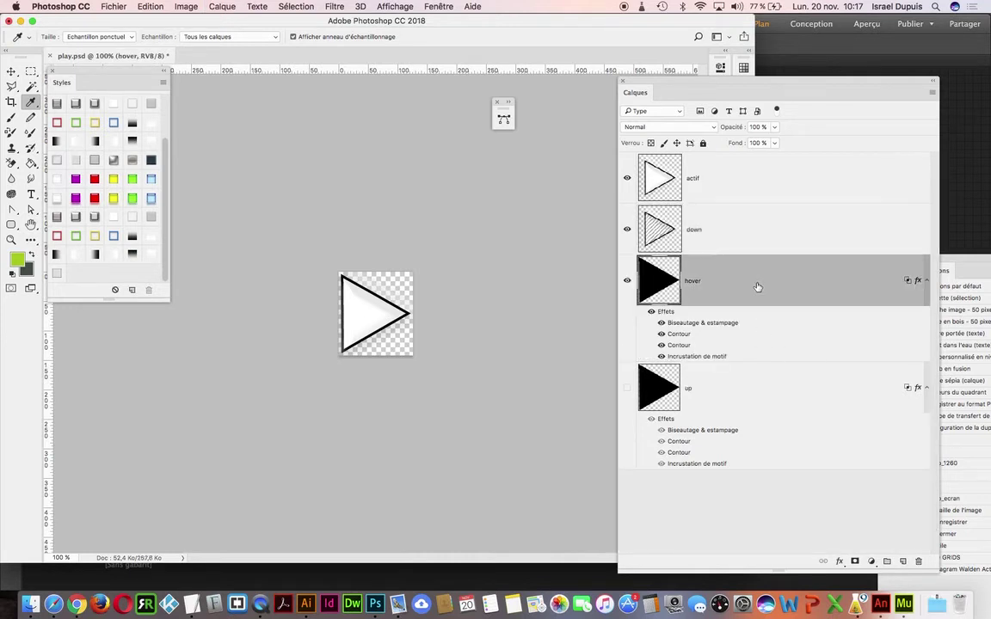
key(ctrl+shift+alt+n)
drag(758, 287, 747, 404)
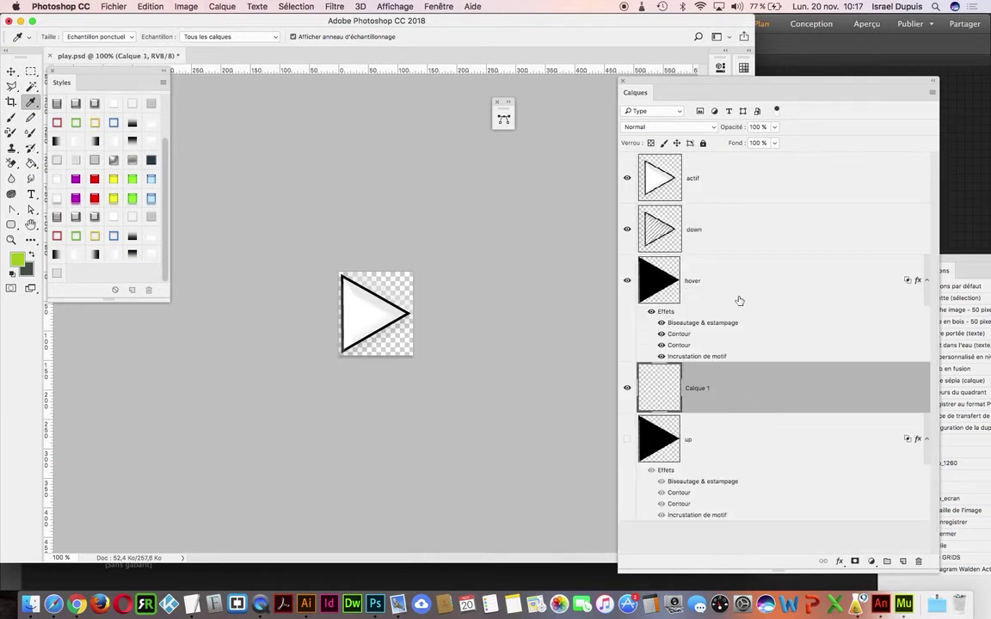
shift+click(736, 289)
key(ctrl+e)
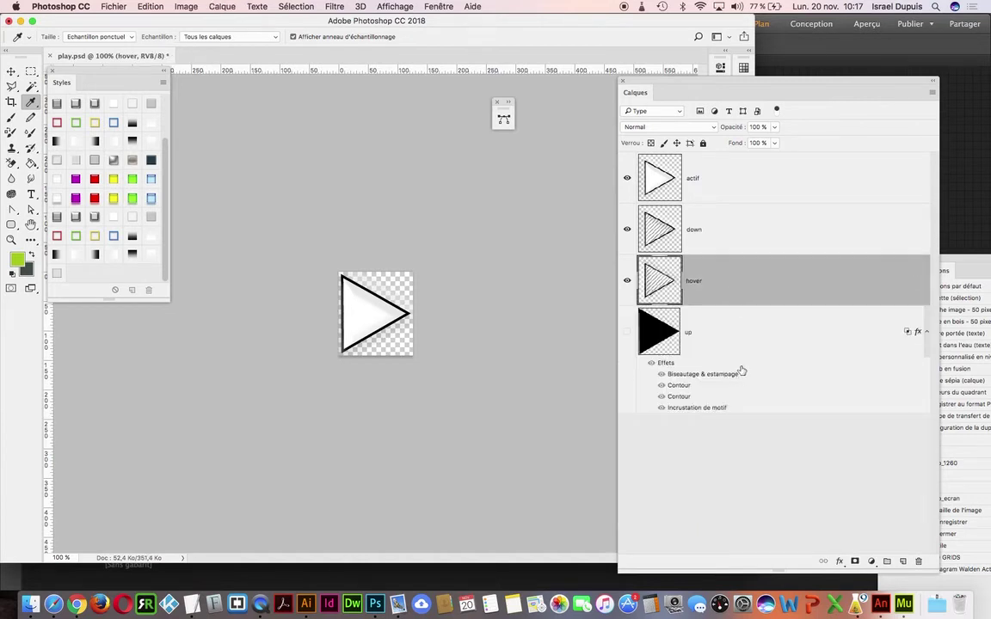
Flatten the up layer's effects by merging it with a new empty layer below.
click(741, 324)
key(ctrl+shift+alt+n)
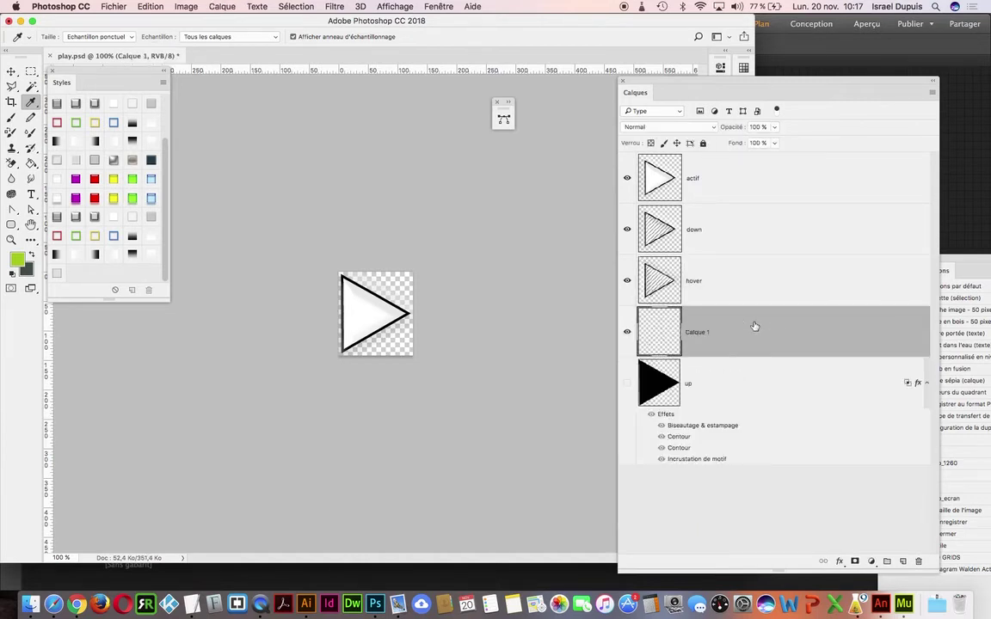
drag(754, 327, 735, 455)
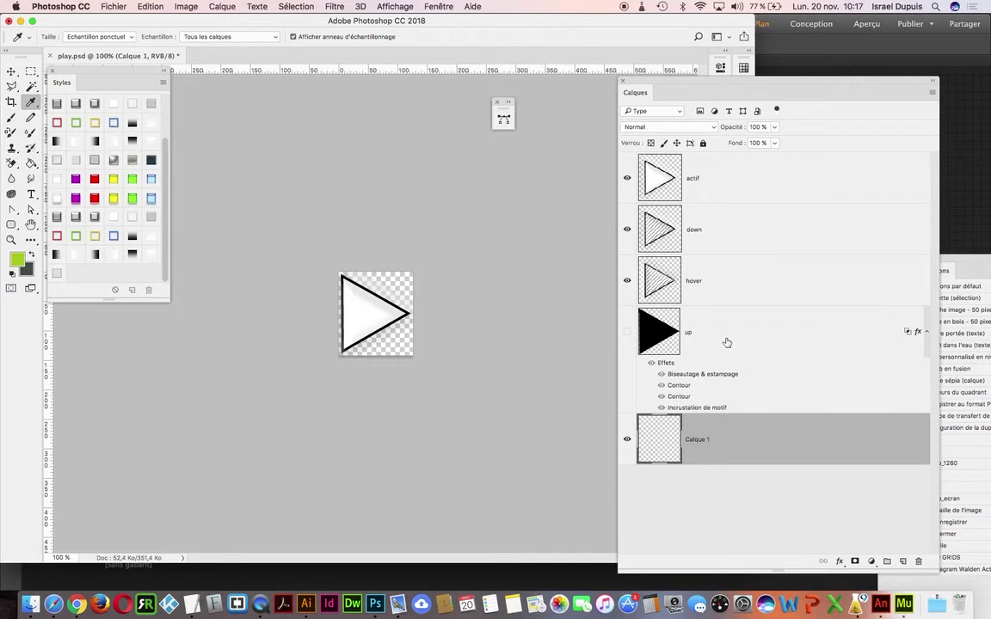
shift+click(726, 342)
key(ctrl+e)
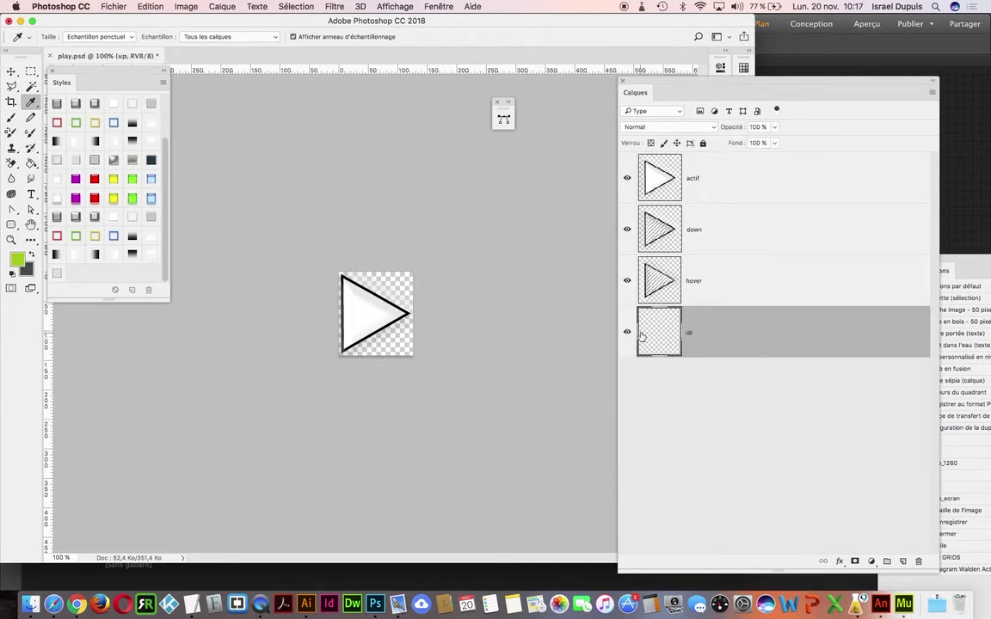
key(ctrl+z)
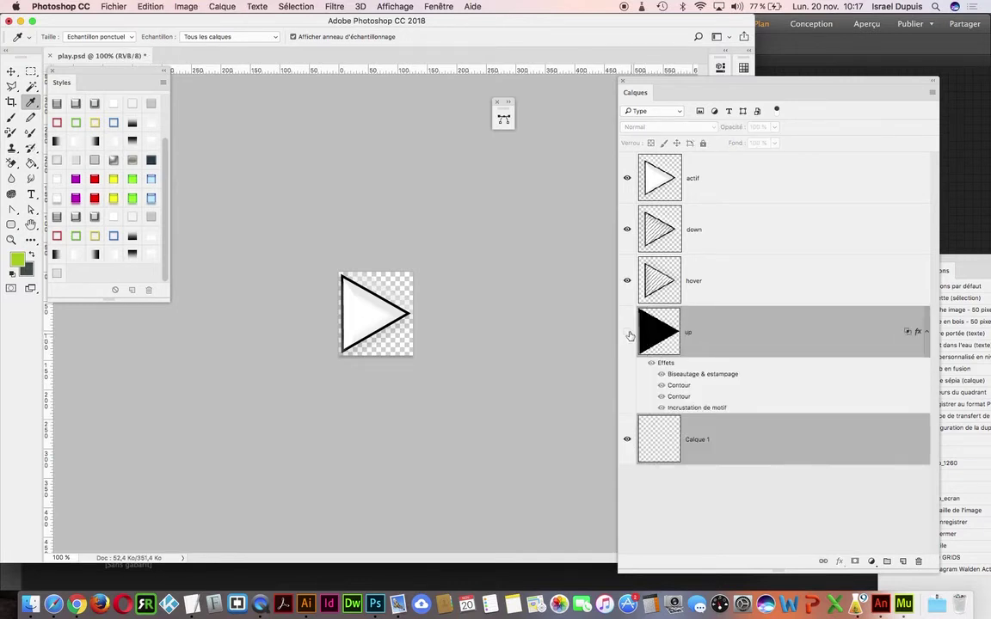
key(ctrl+e)
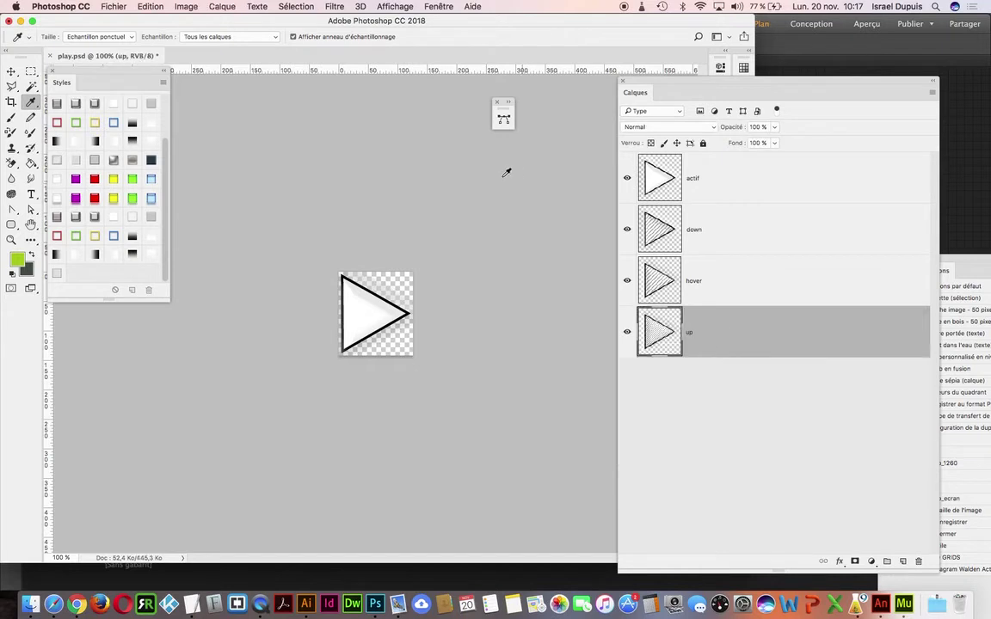
Save the document as play_flat.psd and switch to Adobe Muse.
click(112, 7)
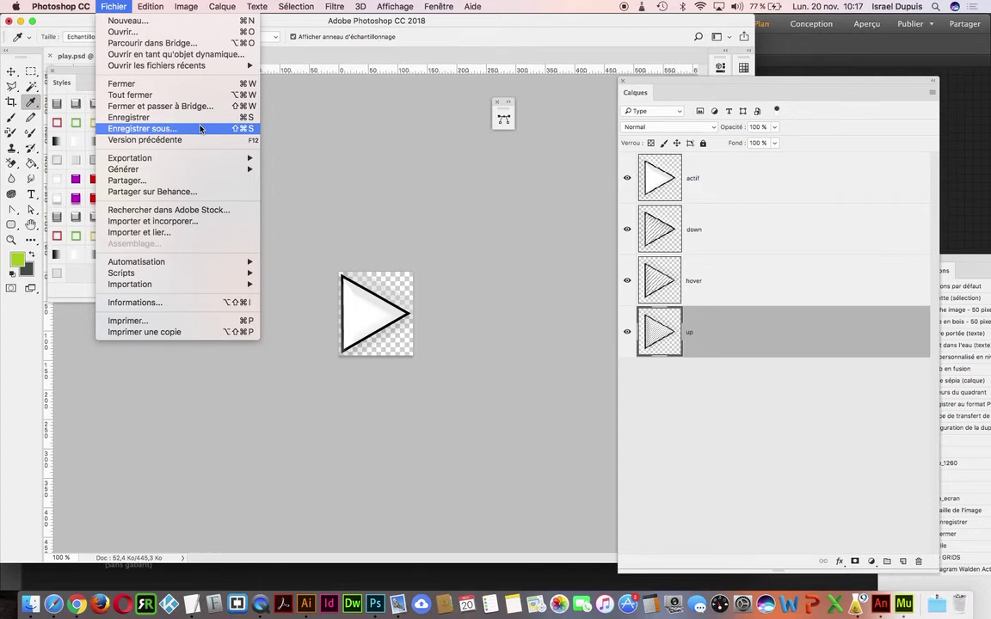
click(200, 128)
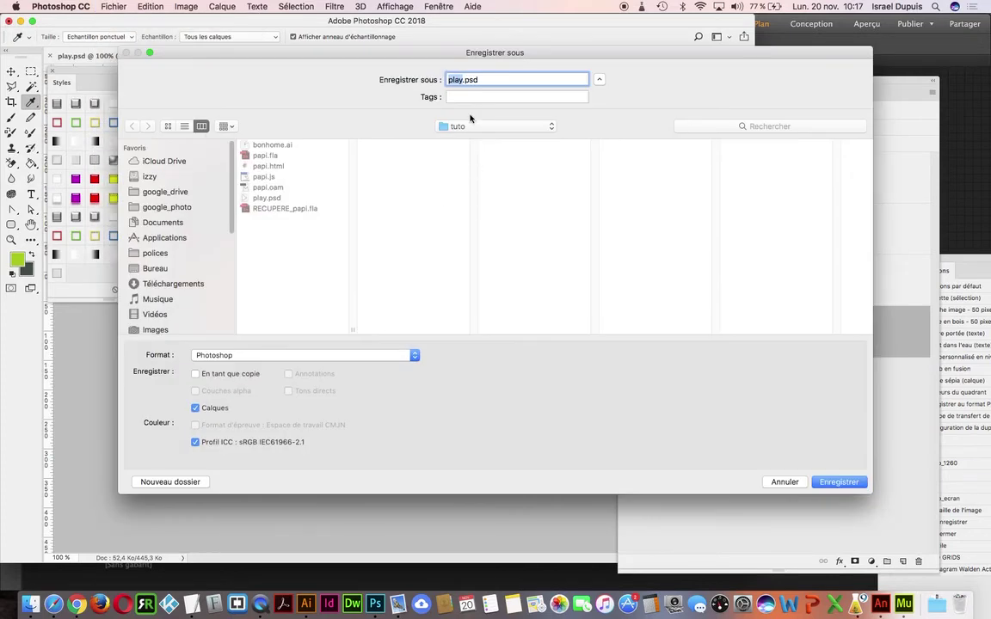
click(463, 80)
text(_)
text(flat)
key(Return)
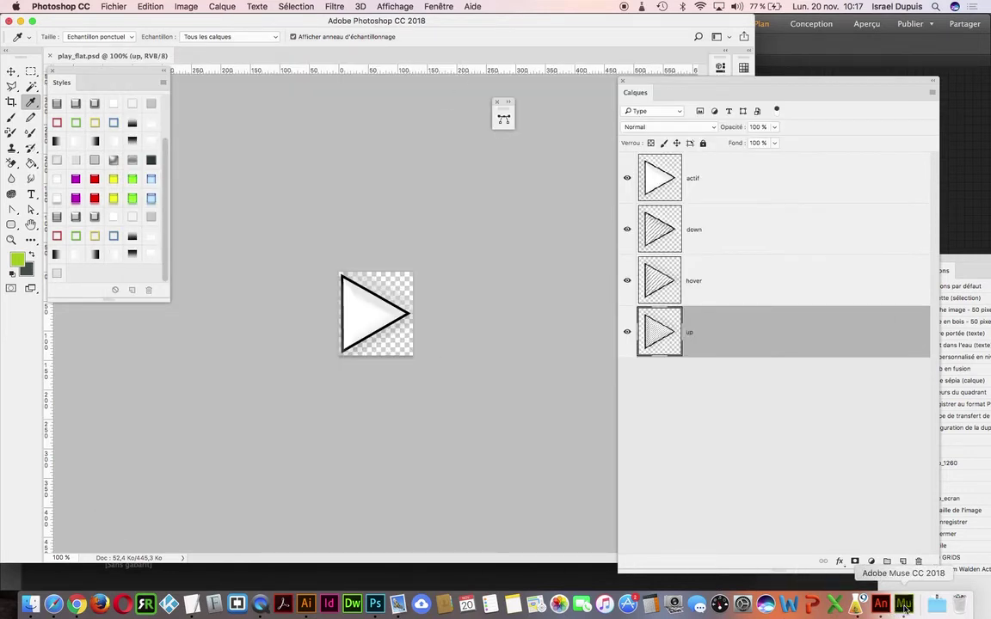
click(904, 605)
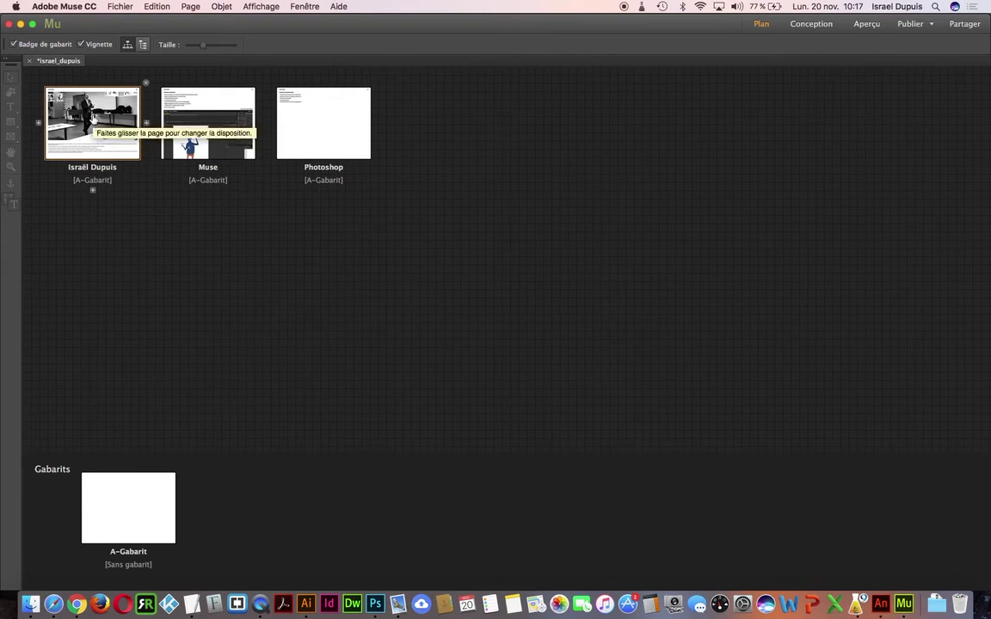
Open the Photoshop page for editing, cancelling an accidental file placement.
double_click(297, 133)
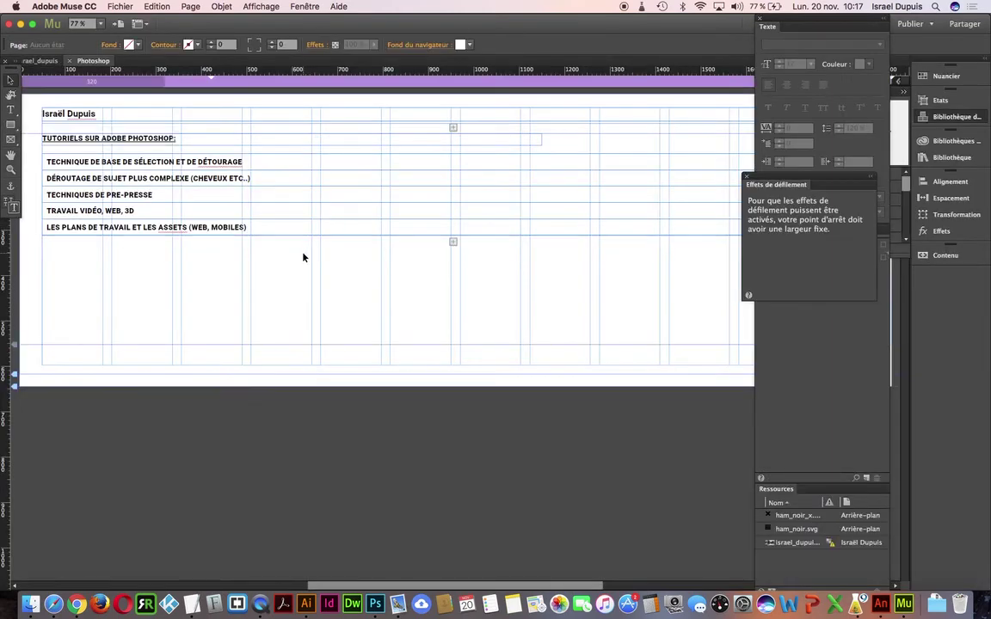
key(super+d)
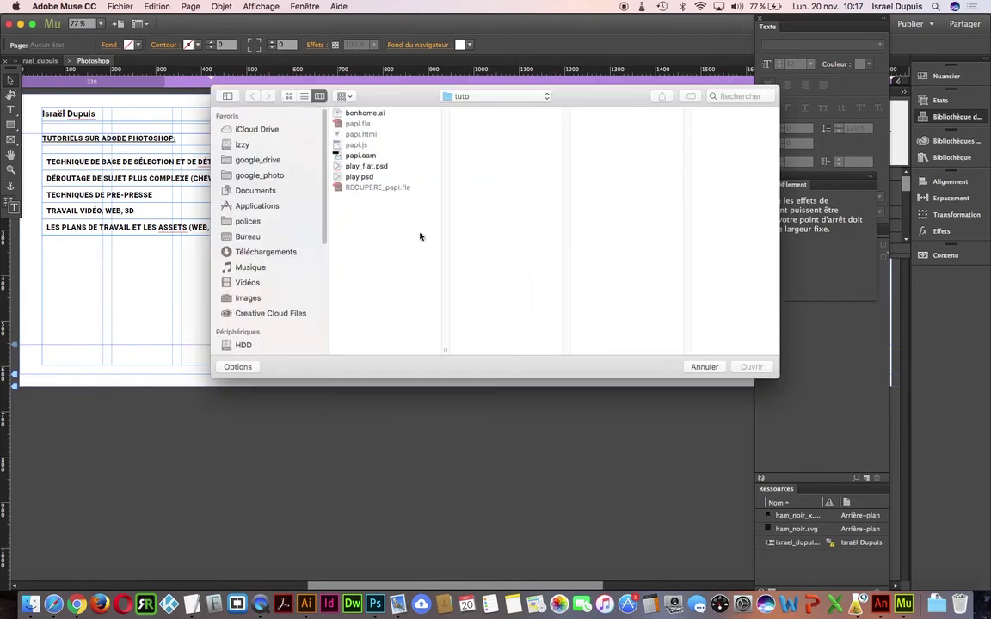
click(704, 366)
Import tuto/play_flat.psd as a Photoshop button.
click(131, 6)
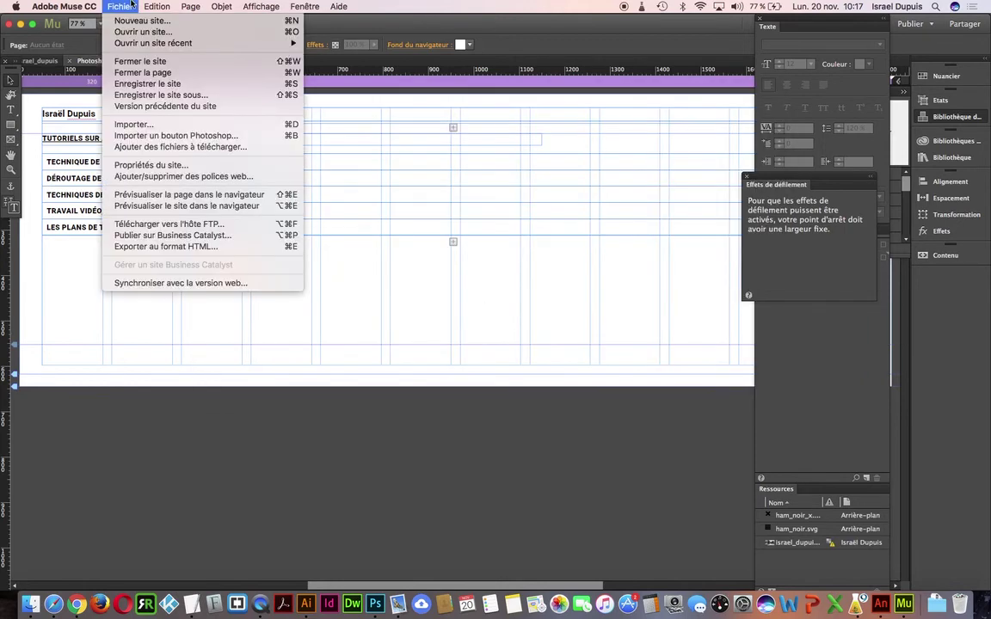
click(172, 135)
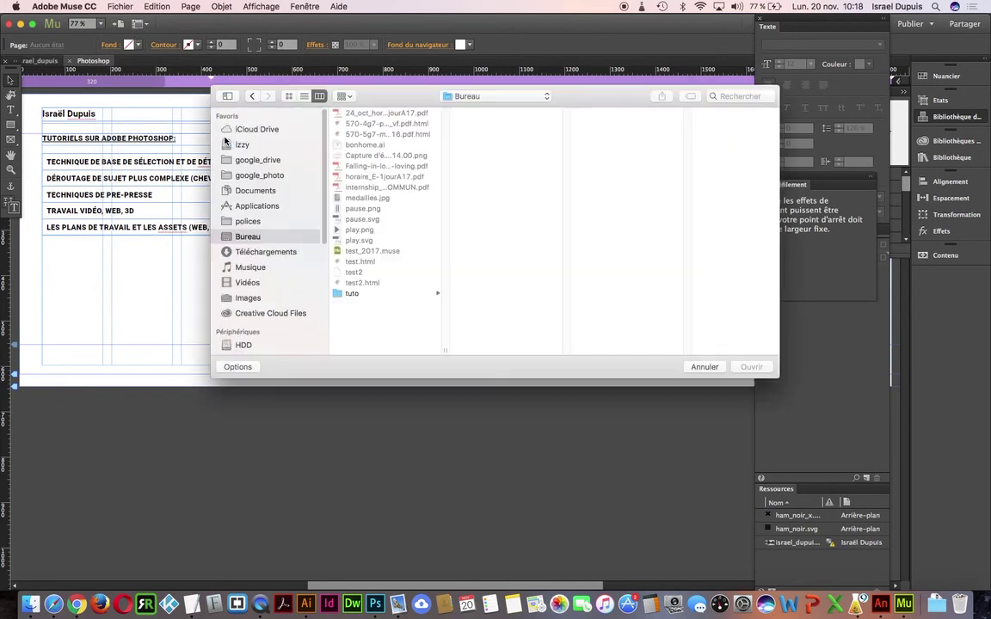
click(357, 293)
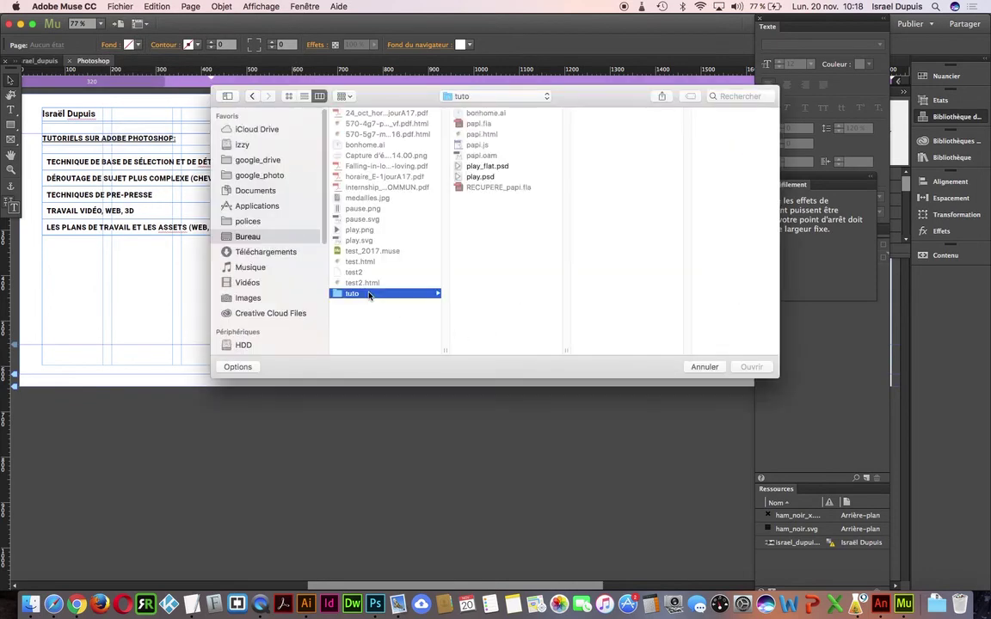
click(490, 166)
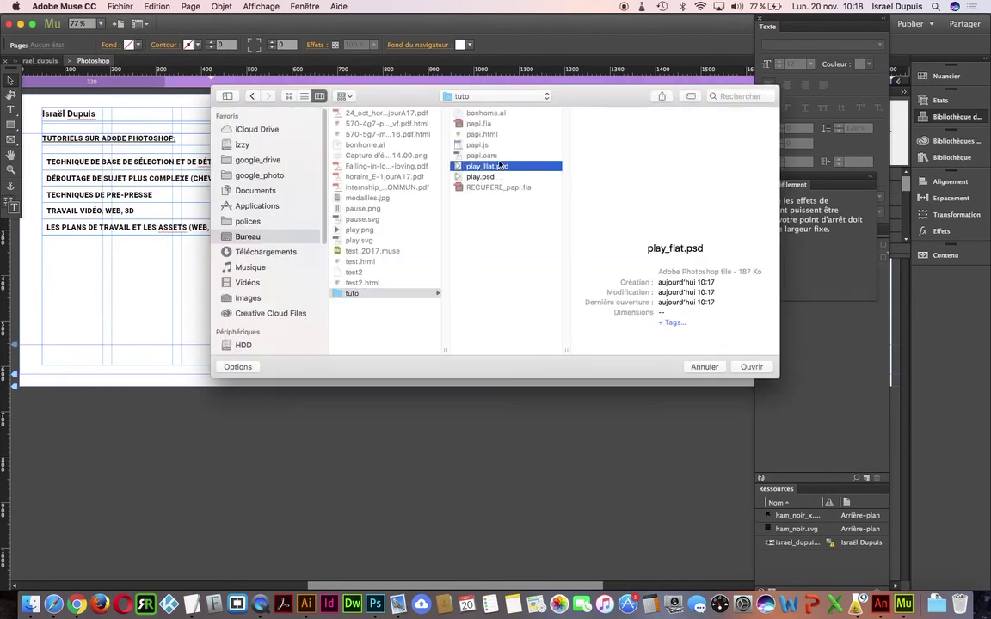
click(752, 366)
Map the button states to layers: Normal up, Rollover hover, Click down, Active actif.
drag(494, 201, 392, 154)
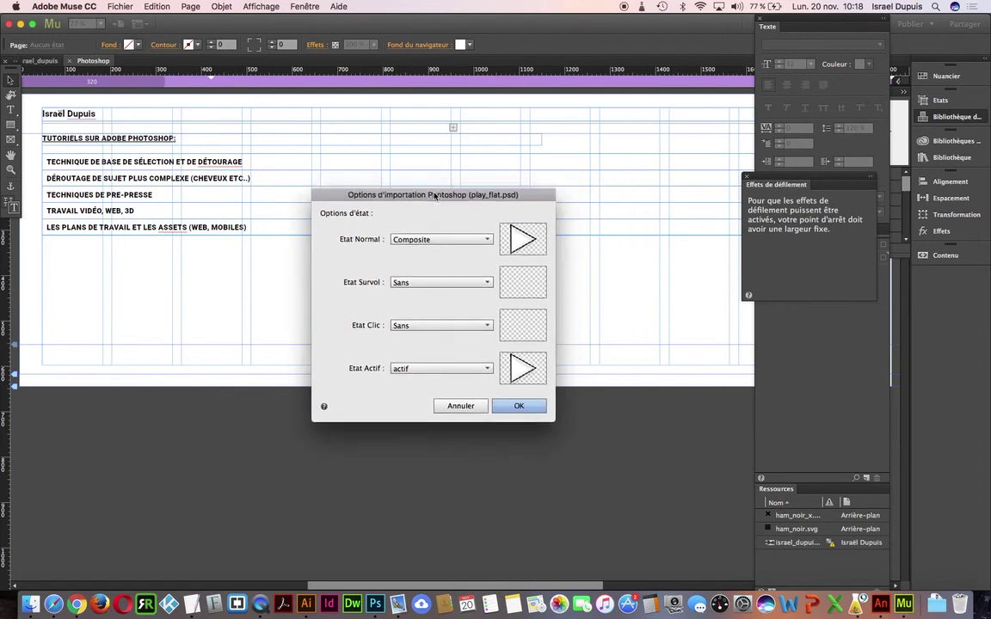
click(407, 196)
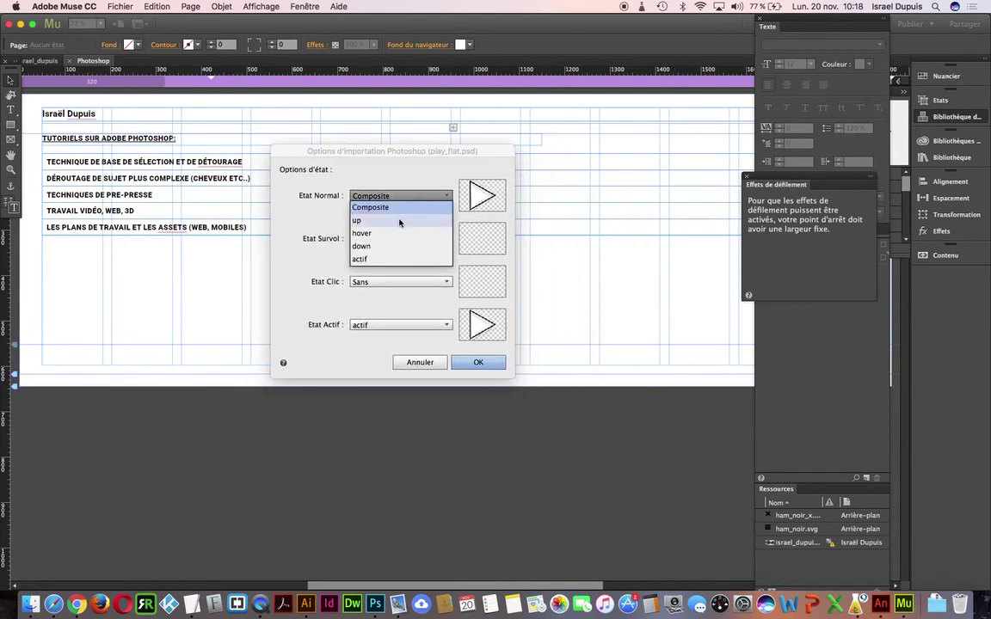
click(400, 220)
click(395, 242)
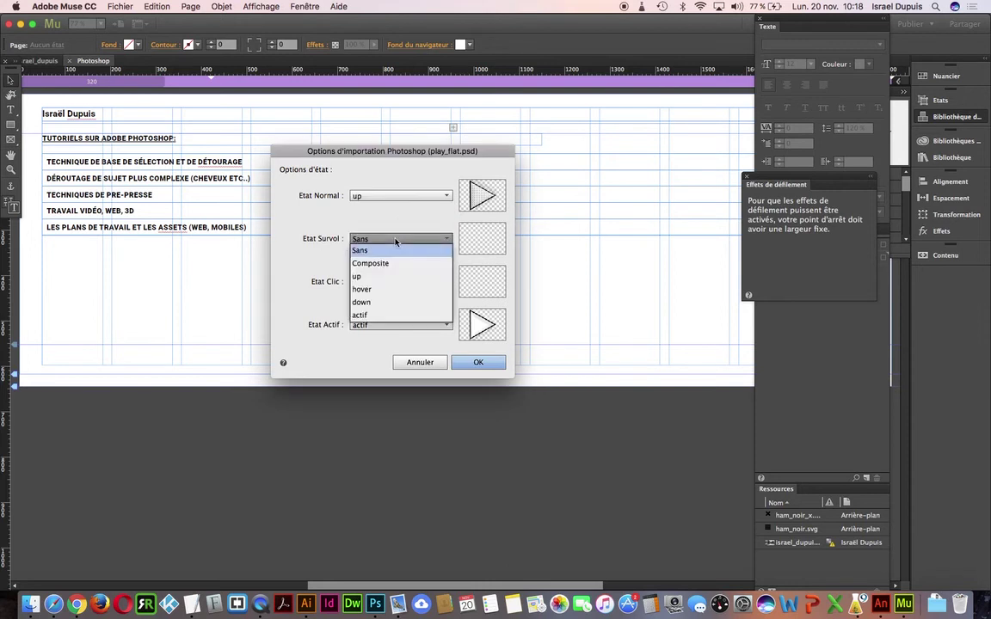
click(386, 290)
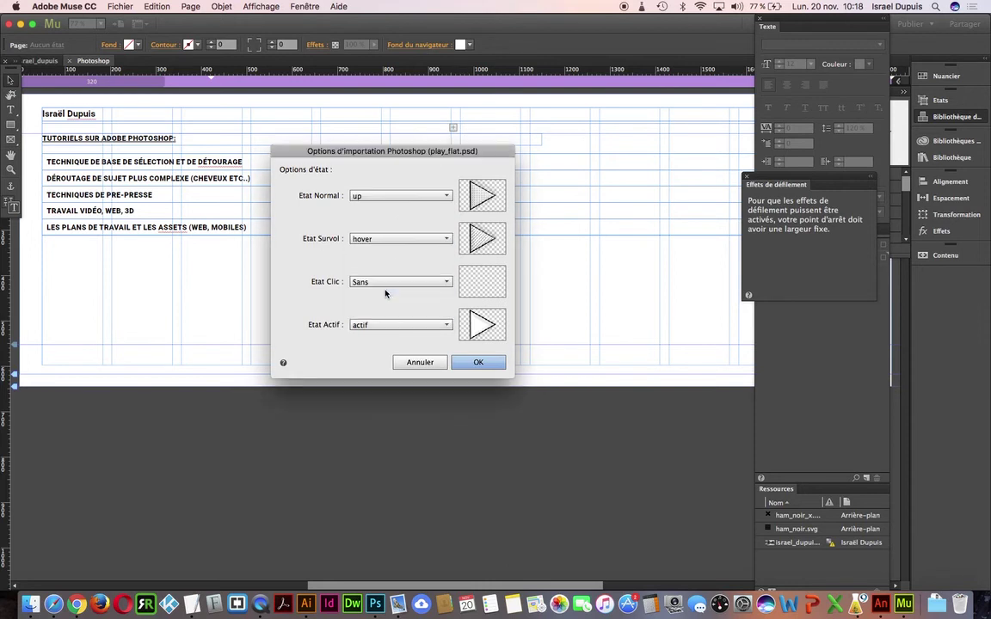
click(391, 284)
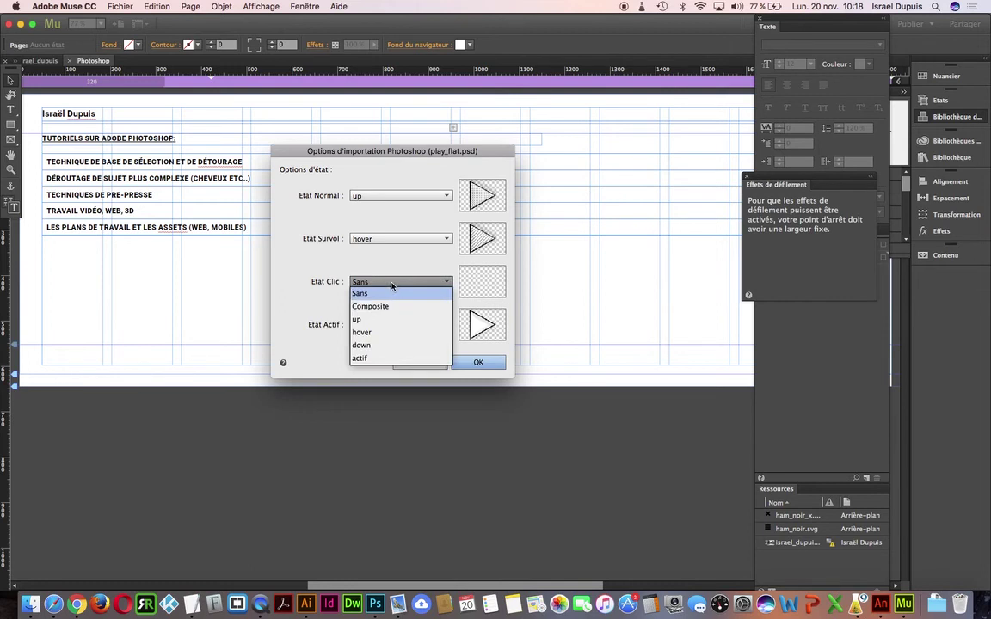
click(386, 344)
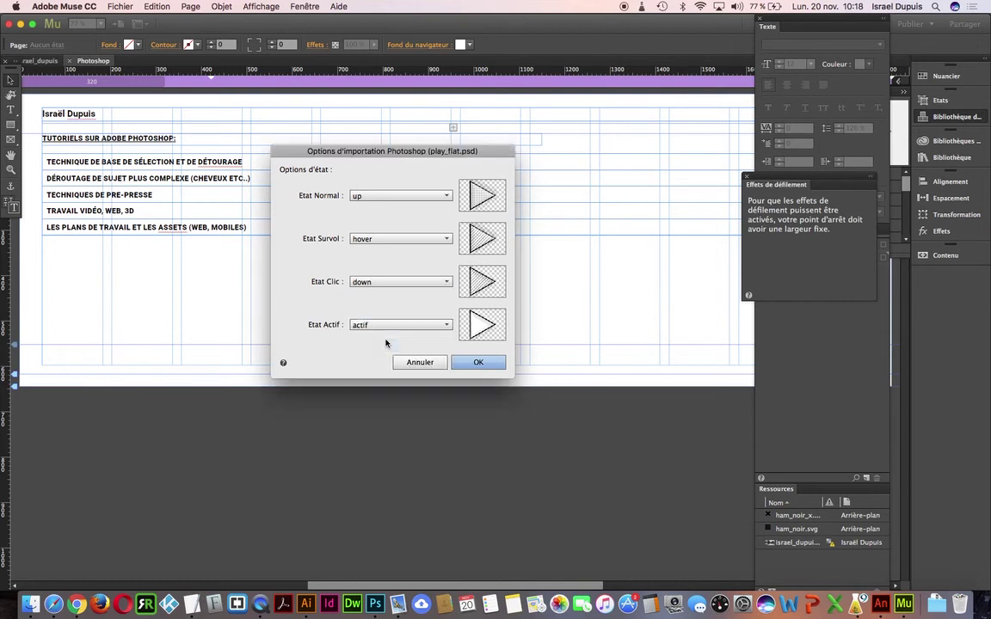
click(397, 327)
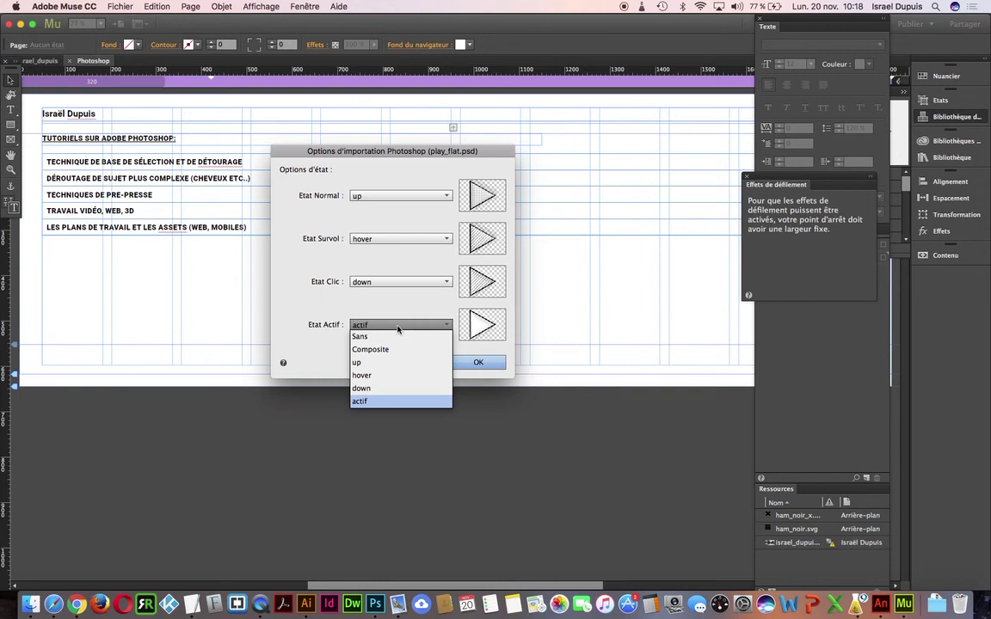
click(386, 401)
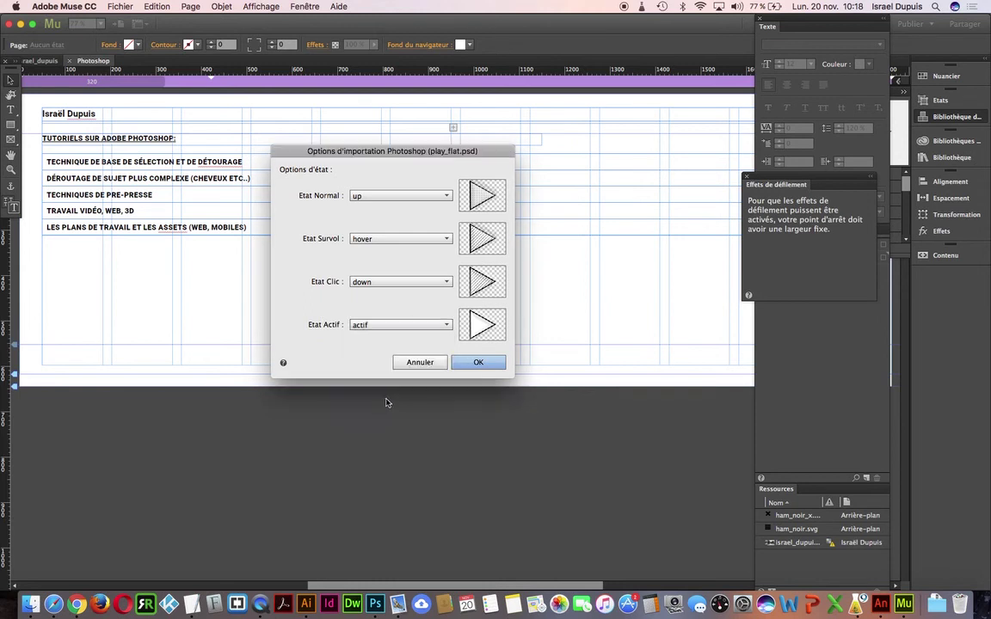
click(480, 363)
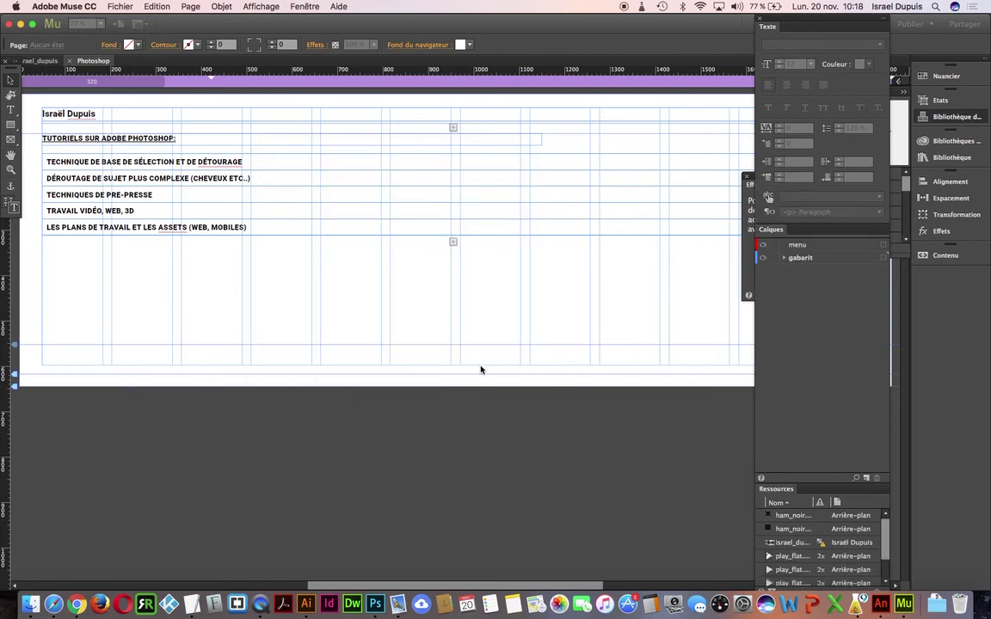
Place the play button under the tutorial list and preview the page in the browser.
click(250, 280)
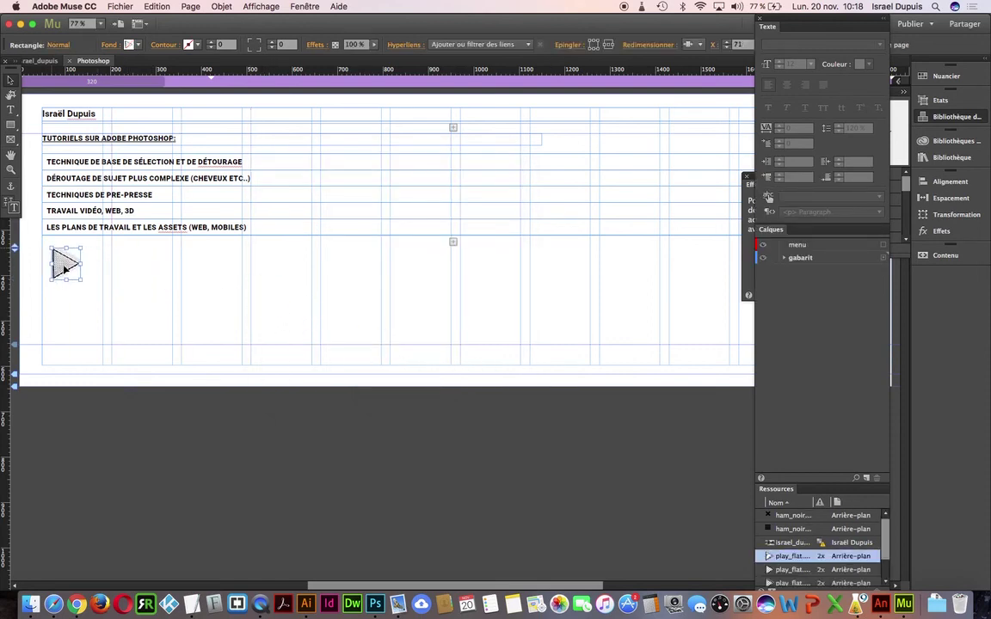
drag(269, 299, 65, 268)
click(162, 277)
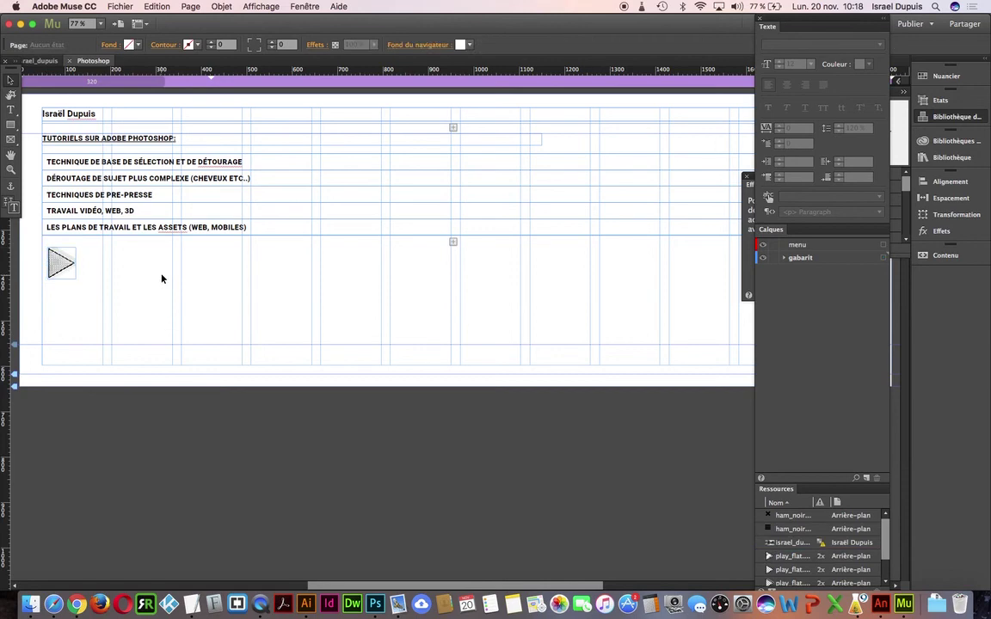
click(122, 6)
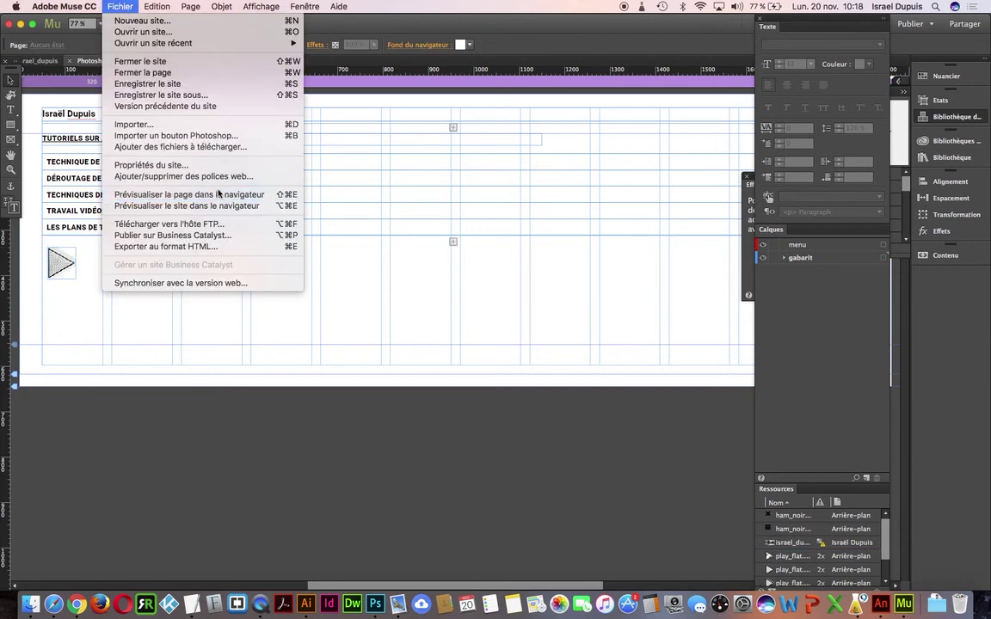
click(215, 194)
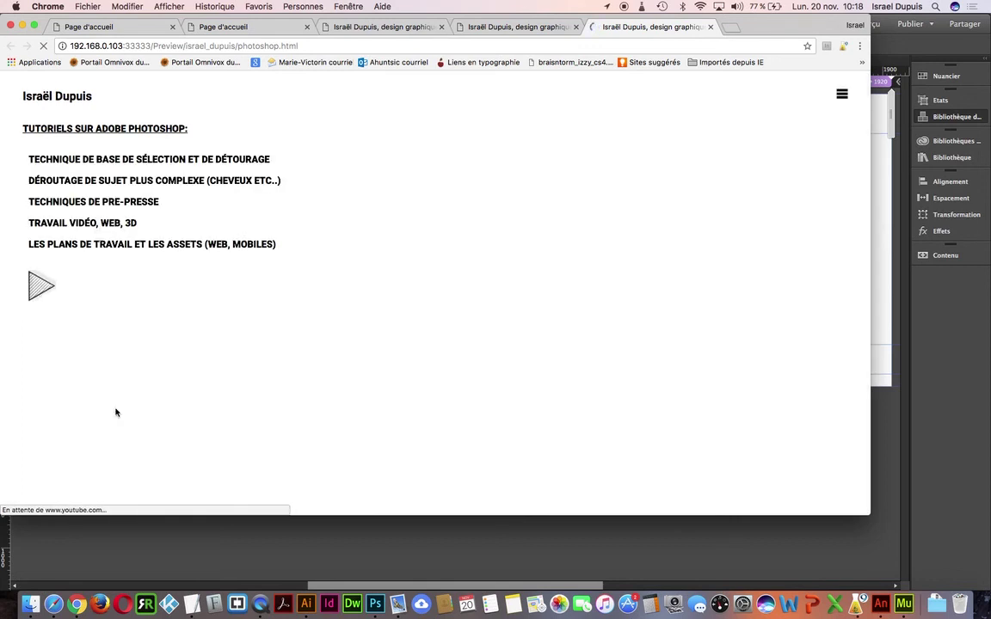
After checking the Chrome preview shows the play button, return to Adobe Muse.
click(283, 567)
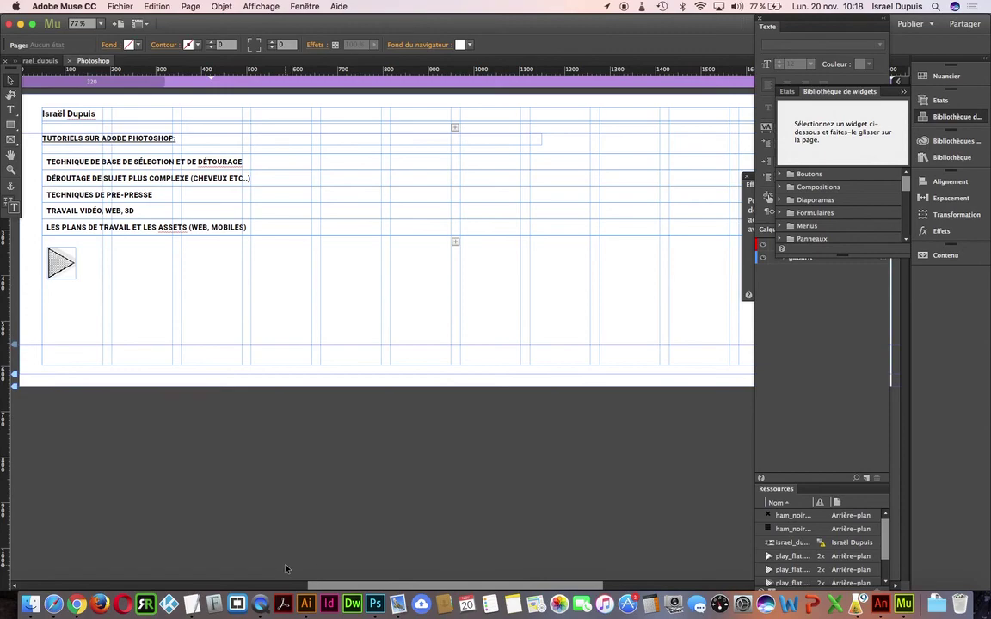